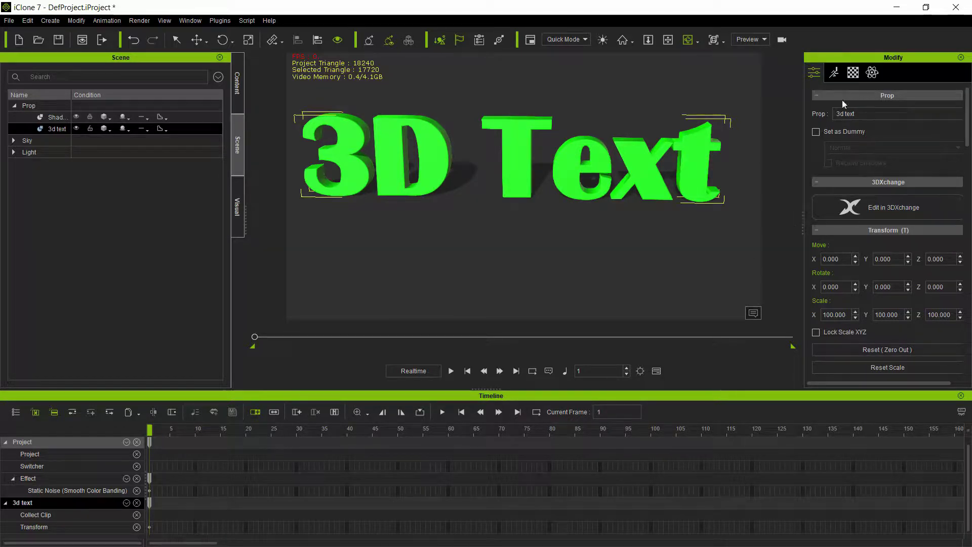
Change the 3D Text prop's Diffuse Color to red (#ff0000) in the Material settings.
left_click(855, 74)
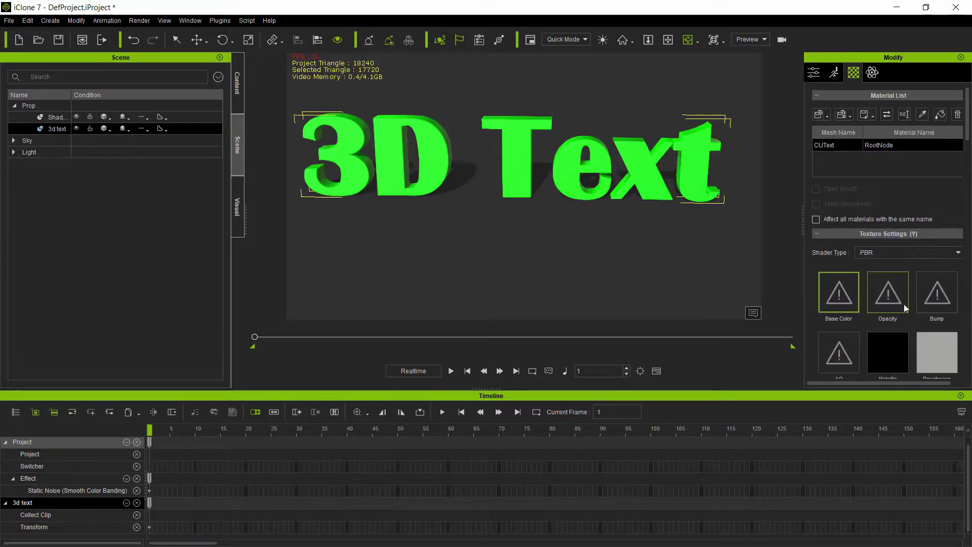
scroll(906, 308, "down", 10)
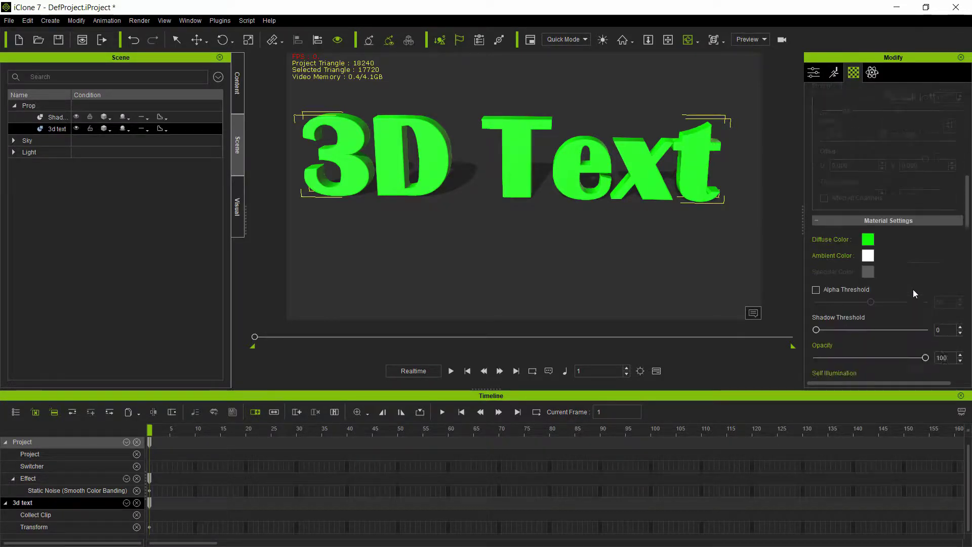
scroll(906, 291, "up", 1)
left_click(868, 269)
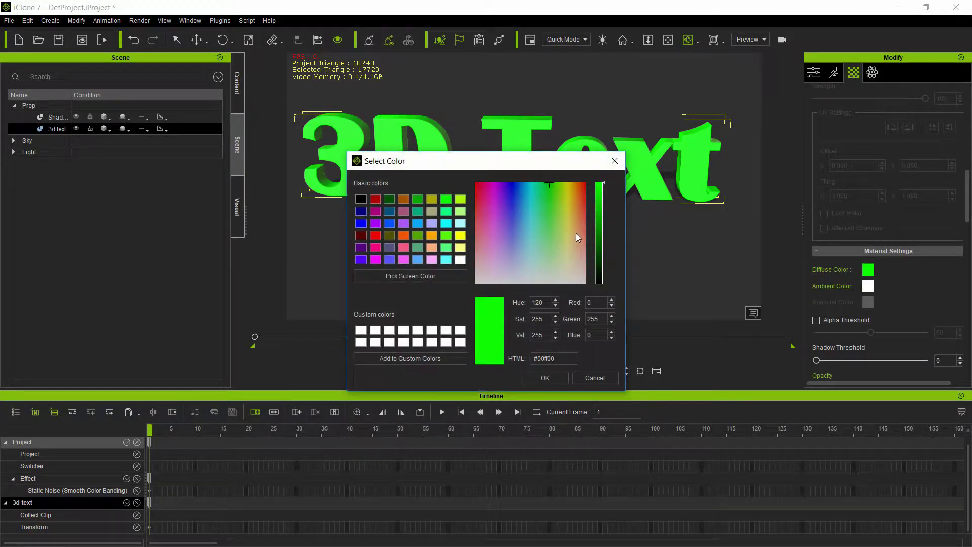
left_click(374, 235)
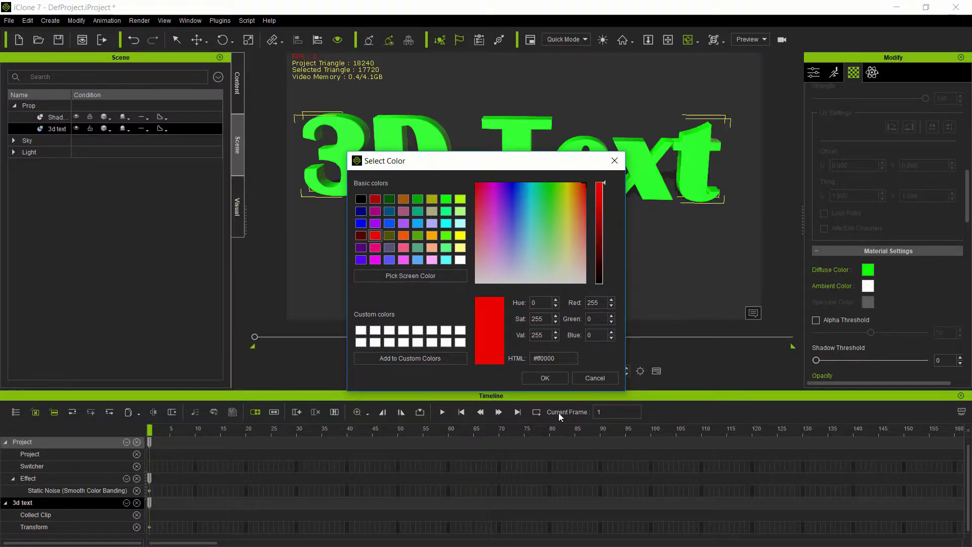
left_click(545, 378)
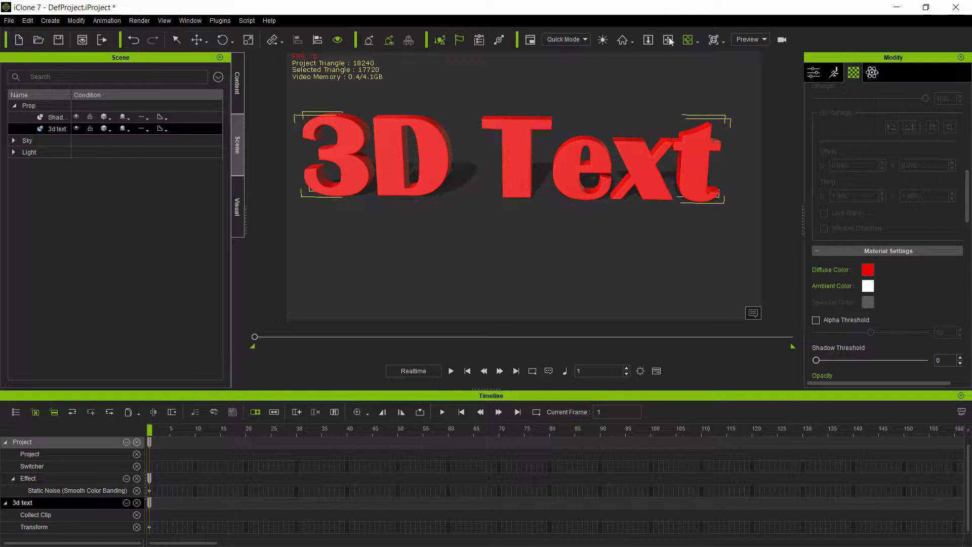
Zoom in on the red 3D text and orbit the camera to view the letters side-on.
left_click(651, 47)
left_click_drag(462, 272, 496, 217)
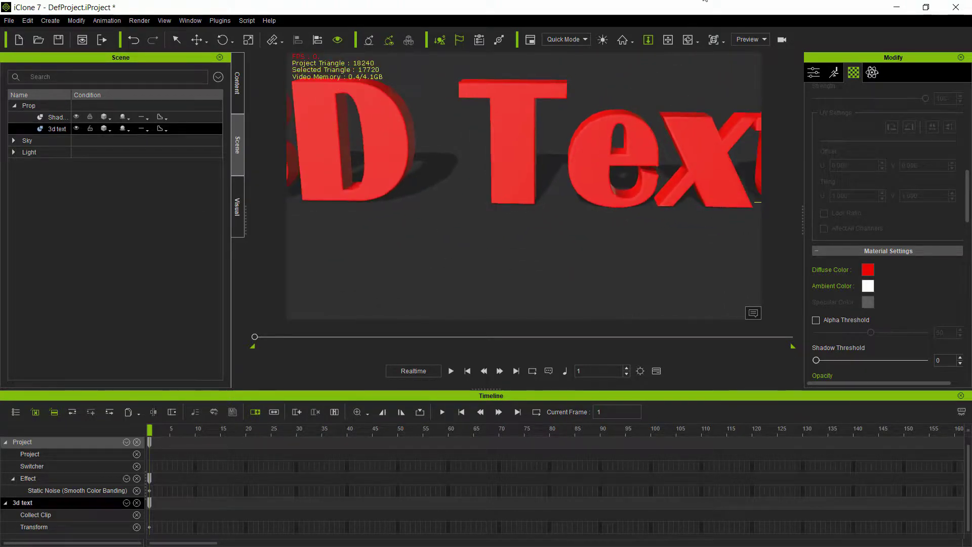
left_click(687, 40)
left_click_drag(658, 173, 515, 147)
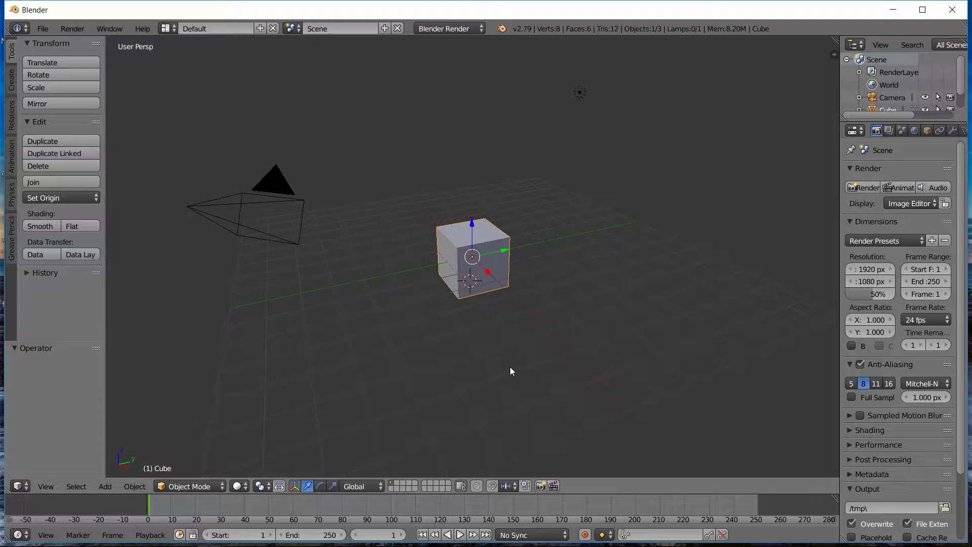
Delete the default cube with X, then place the 3D cursor near the grid centre.
key("x")
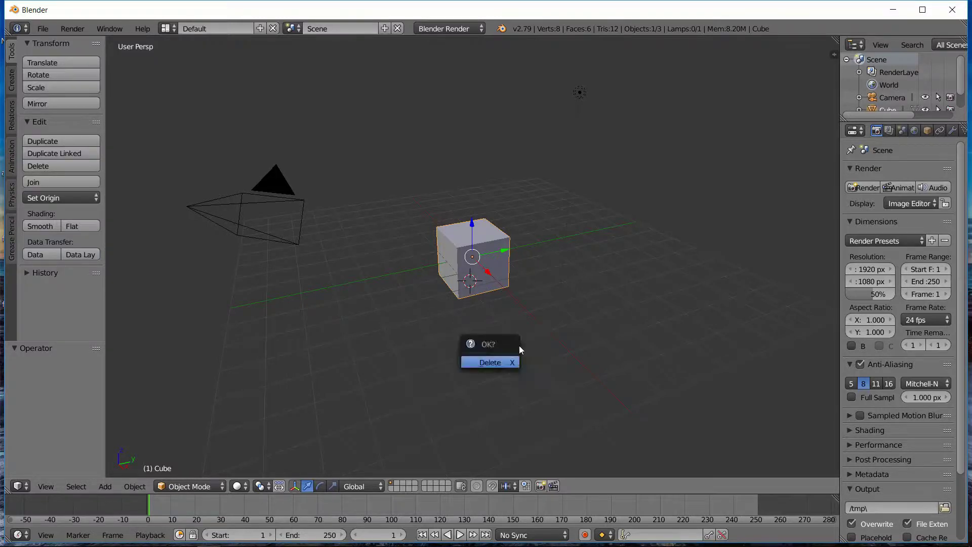
left_click(490, 362)
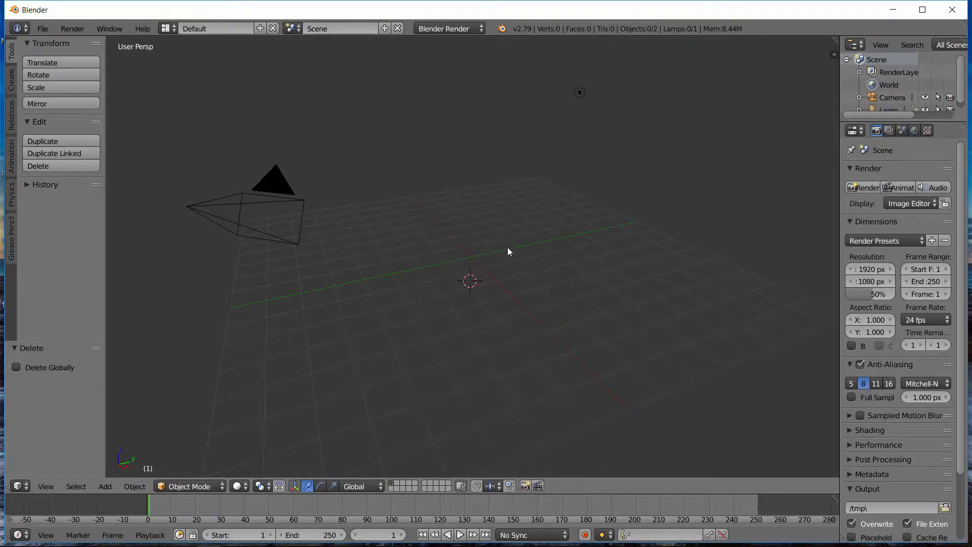
left_click(452, 264)
Add a text object at the 3D cursor, erase its default word and type '3D Text'.
key("shift+a")
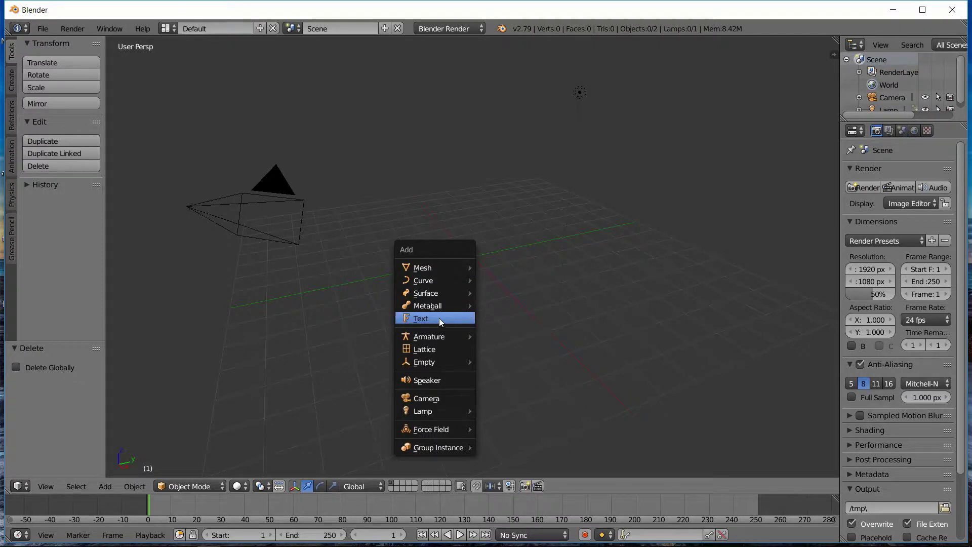
left_click(423, 319)
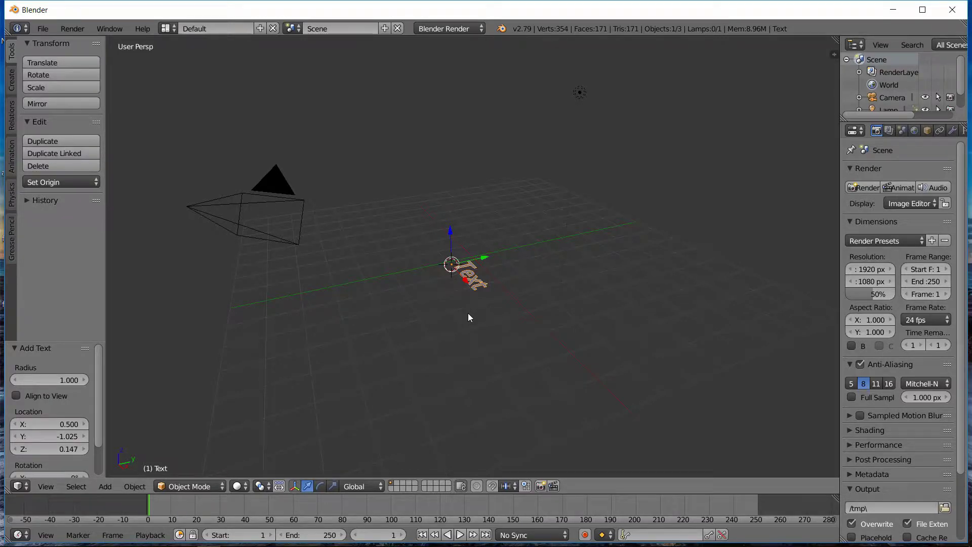
key("Tab")
key("BackSpace")
key("BackSpace")
key("BackSpace")
key("BackSpace")
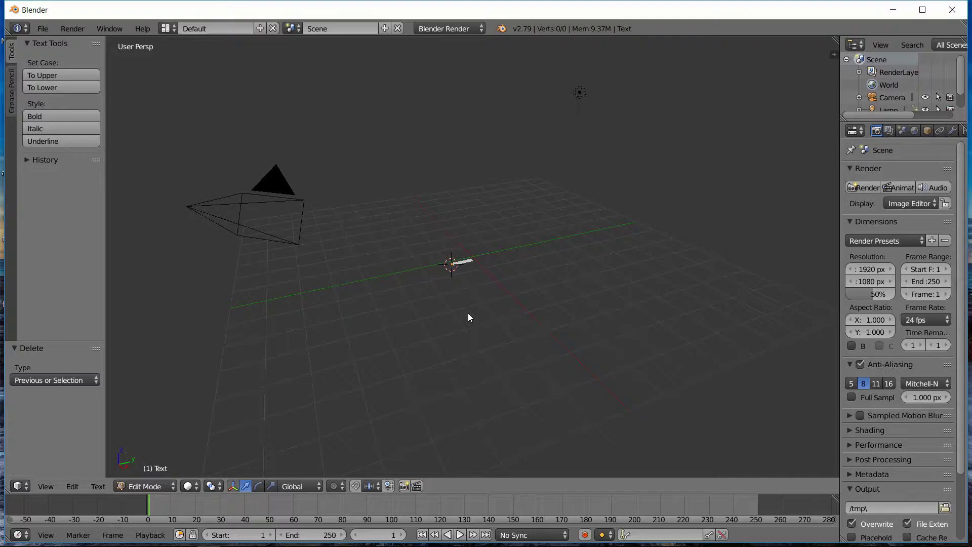
type("3")
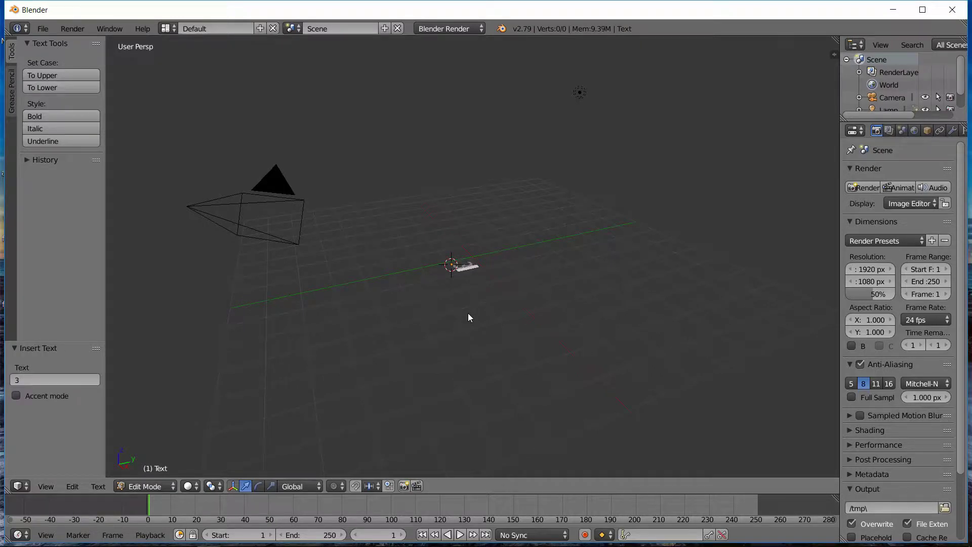
type("D Tex")
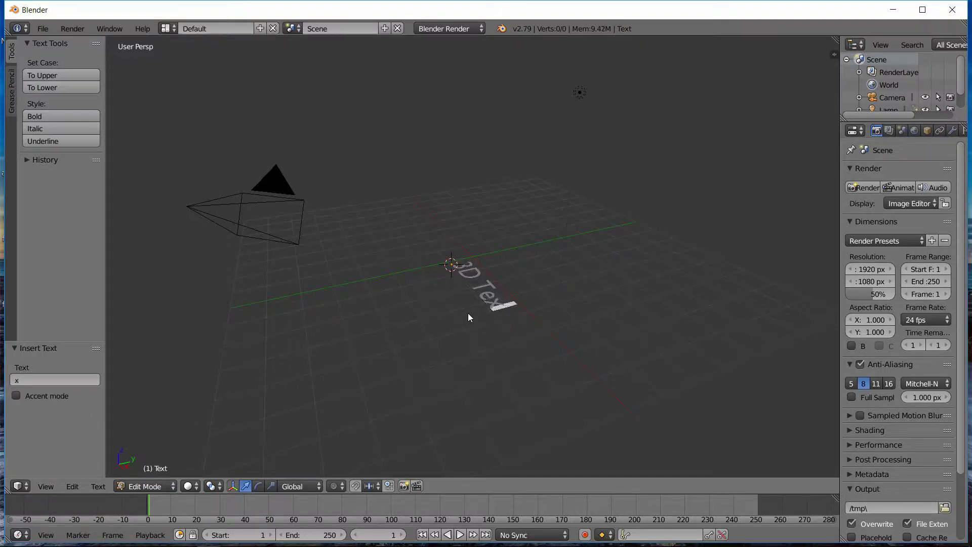
type("t")
Leave text editing and rotate the 3D Text object 90° about the X axis.
key("Tab")
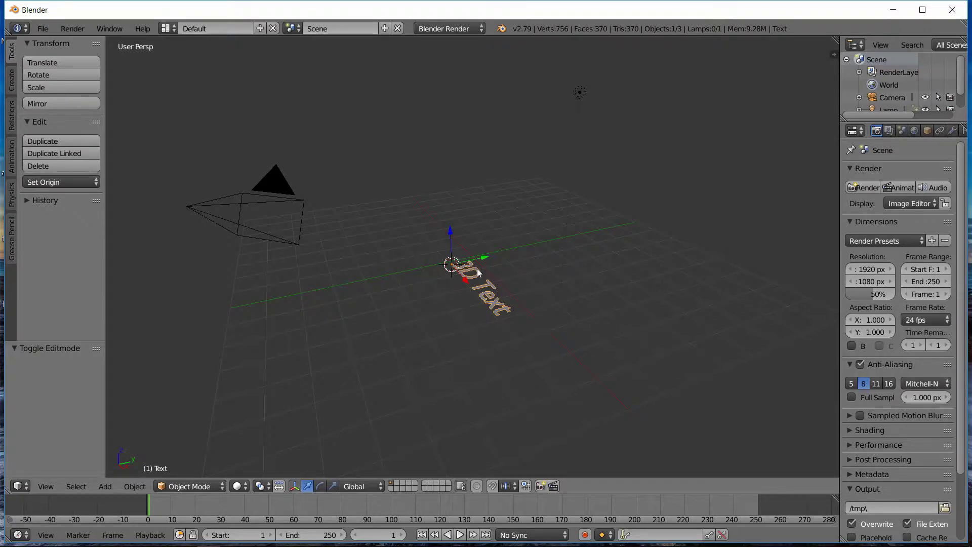
key("r")
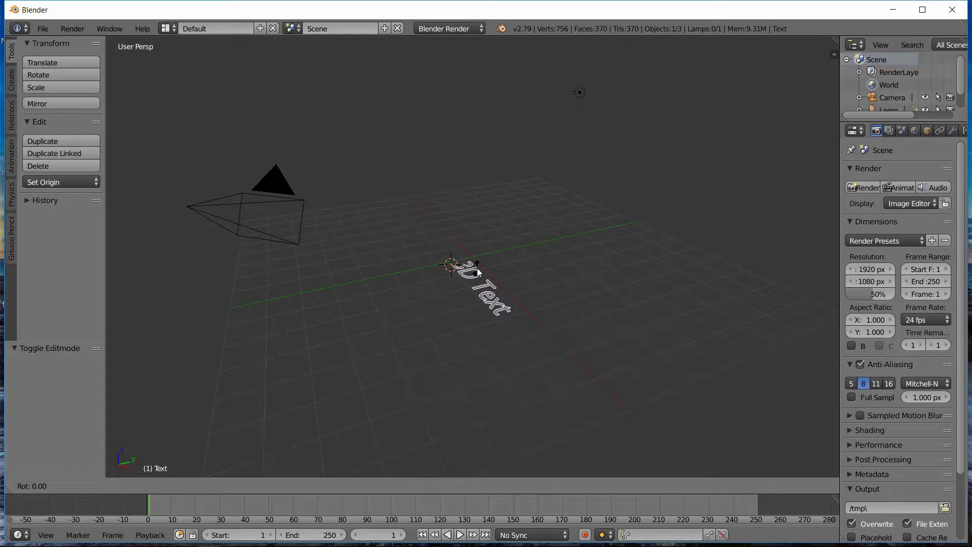
key("x")
type("90")
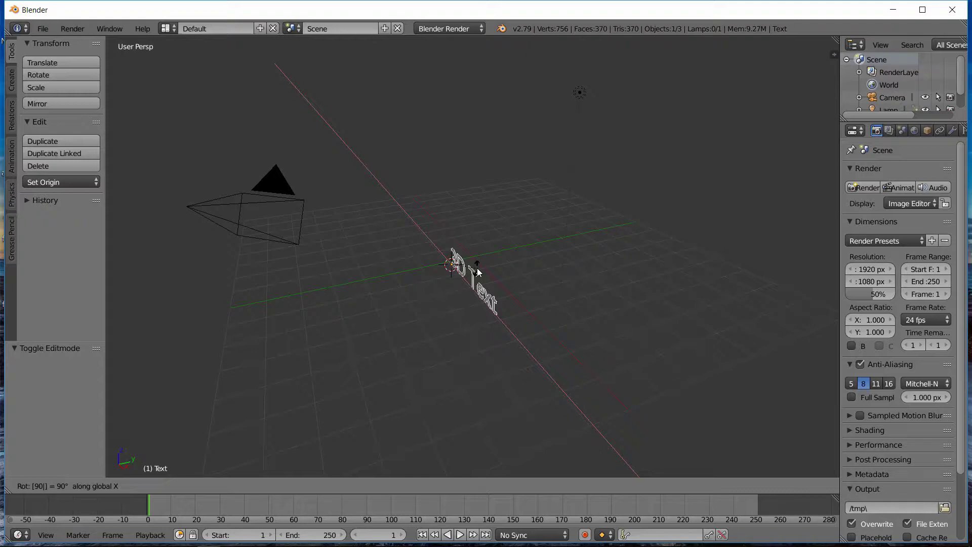
key("Return")
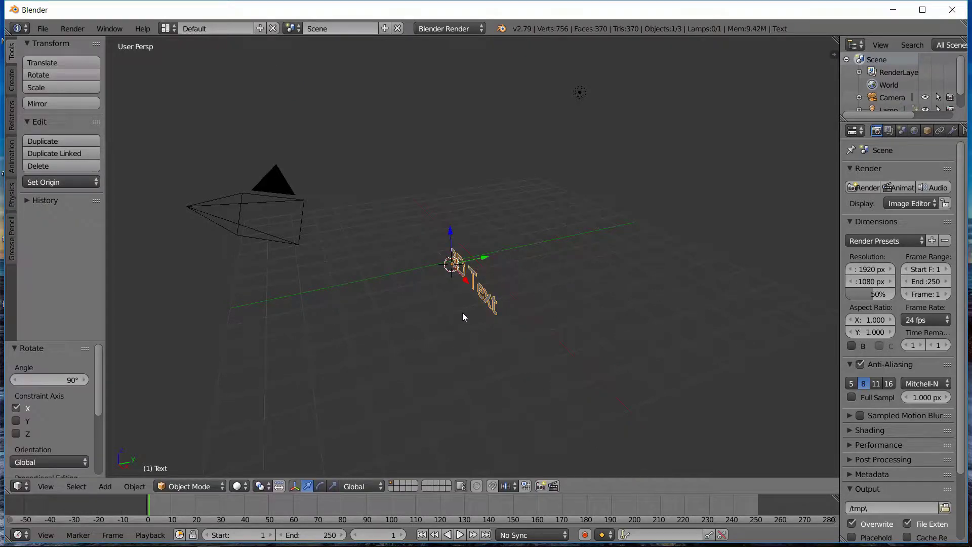
View the upright text from the front, orbit and zoom around it, and widen the Properties panel.
key("KP_1")
middle_click_drag(550, 305, 516, 312)
scroll(526, 296, "up", 5)
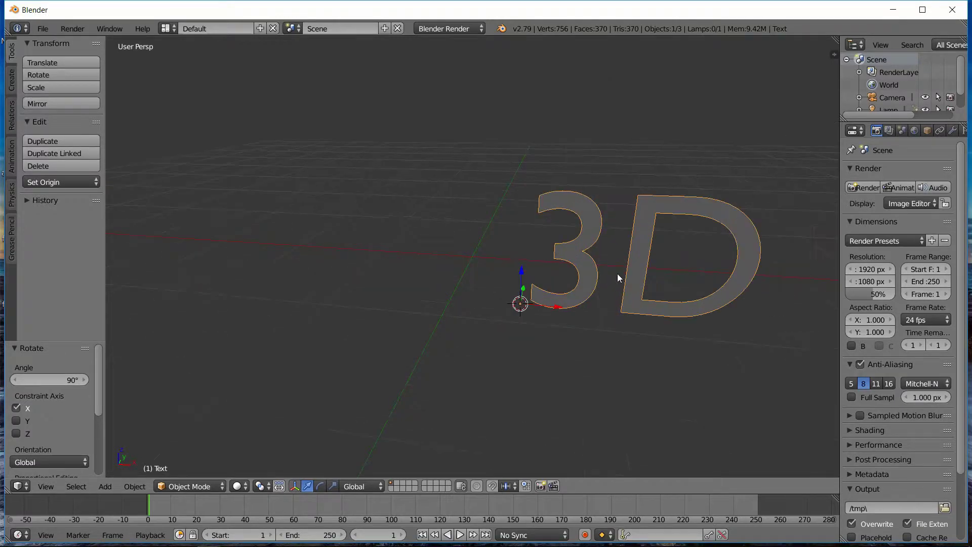
middle_click_drag(631, 295, 649, 285)
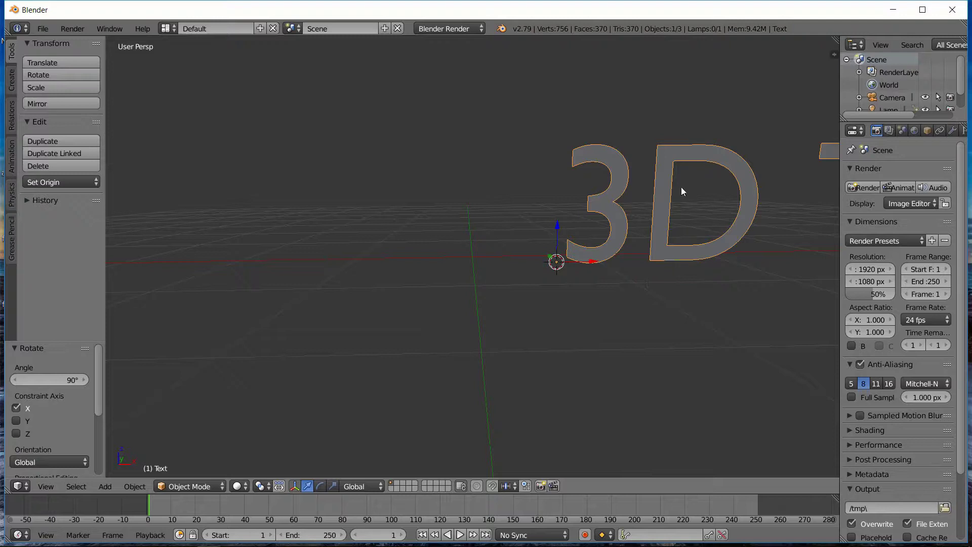
scroll(616, 260, "down", 4)
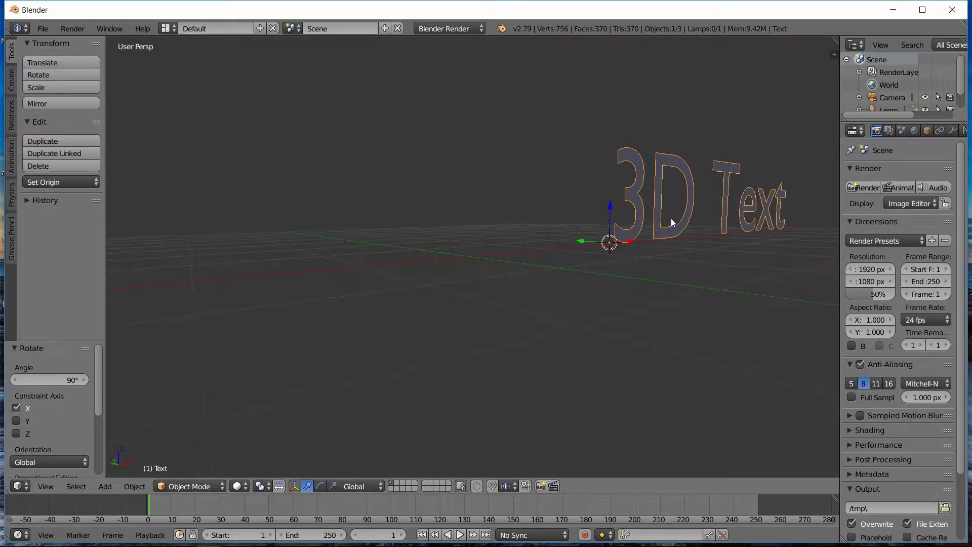
middle_click_drag(675, 221, 691, 216)
scroll(689, 217, "down", 5)
scroll(790, 225, "up", 3)
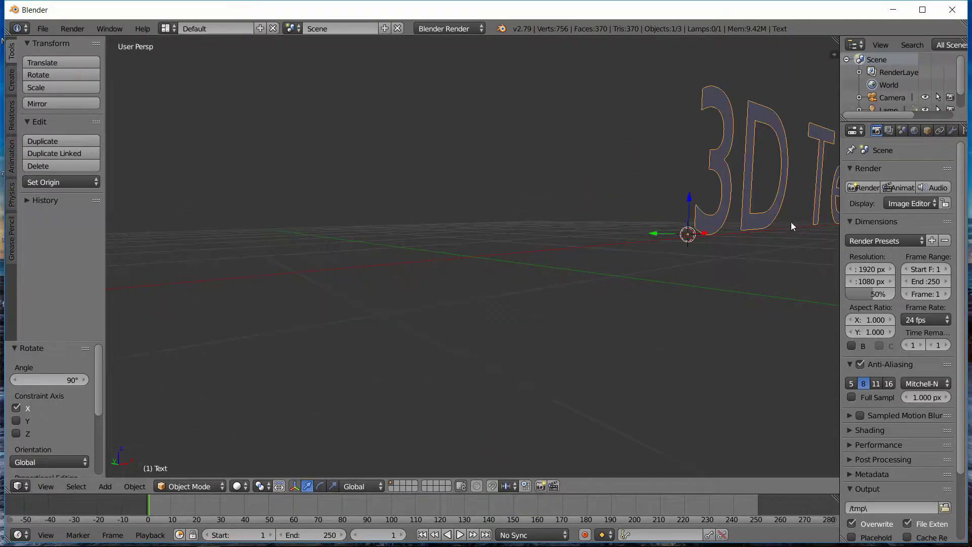
scroll(790, 221, "down", 3)
scroll(767, 231, "up", 5)
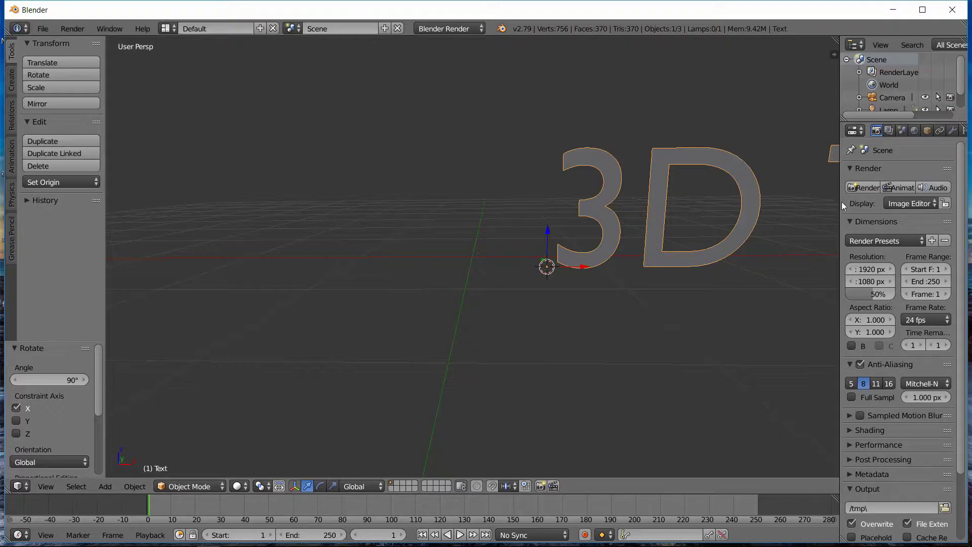
left_click_drag(840, 208, 735, 208)
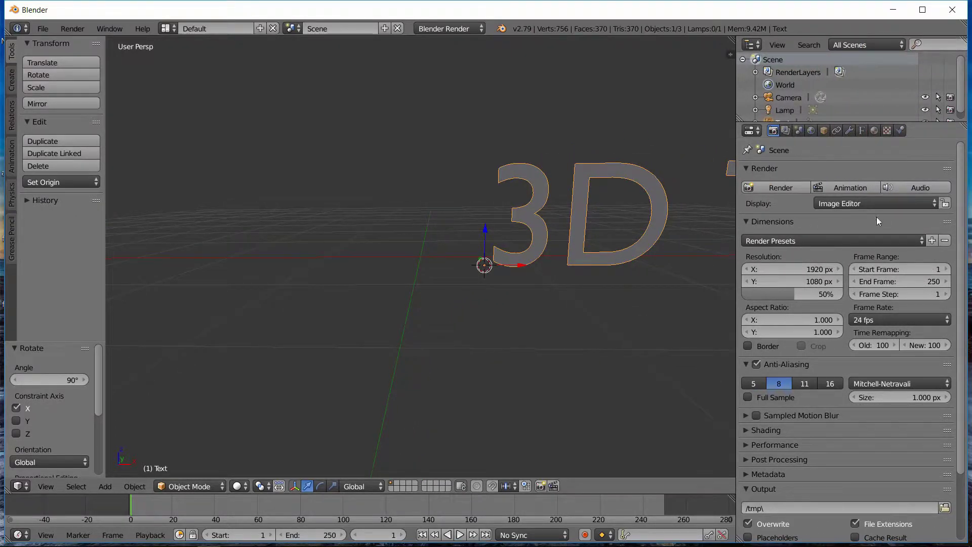
Load BASTION_.TTF from C:\Windows\Fonts as the text object's Regular font.
left_click(862, 130)
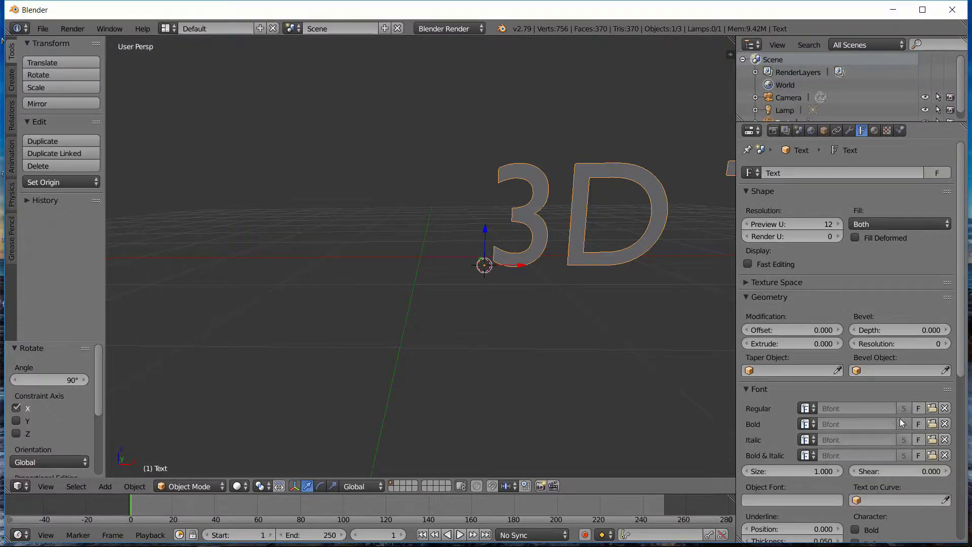
left_click(932, 408)
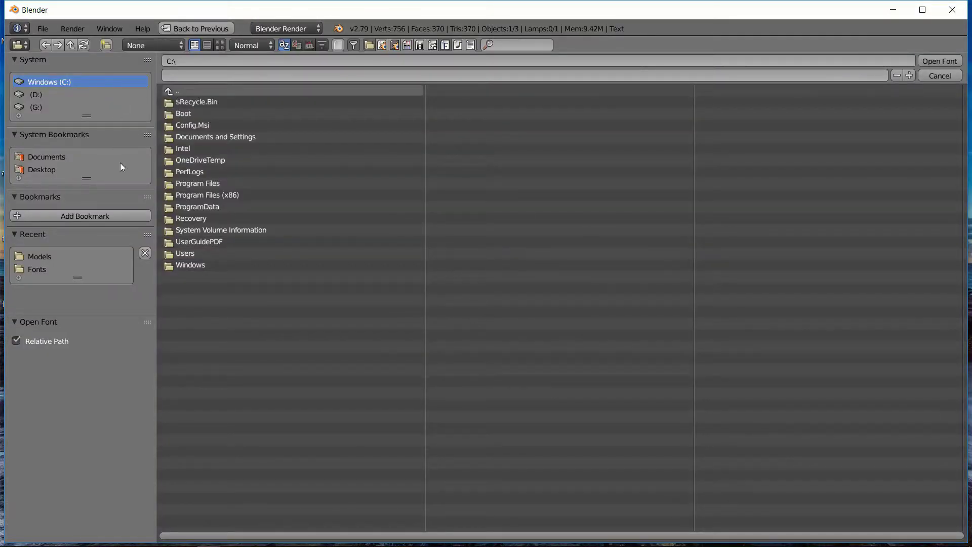
left_click(190, 265)
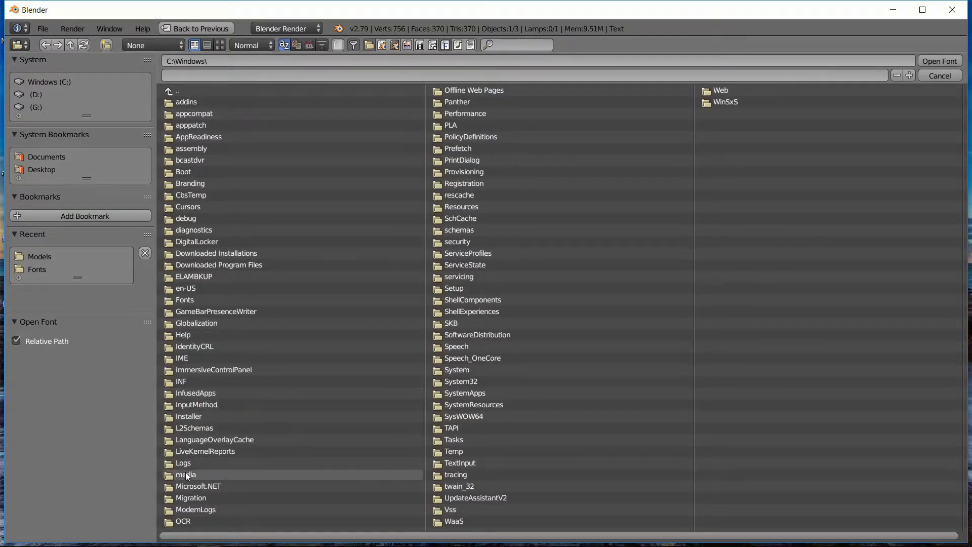
left_click(187, 301)
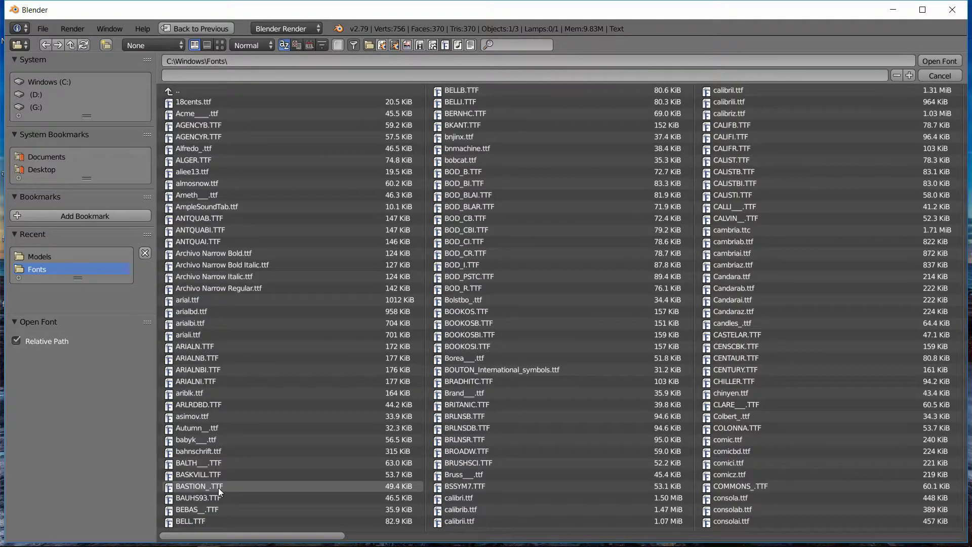
left_click(192, 487)
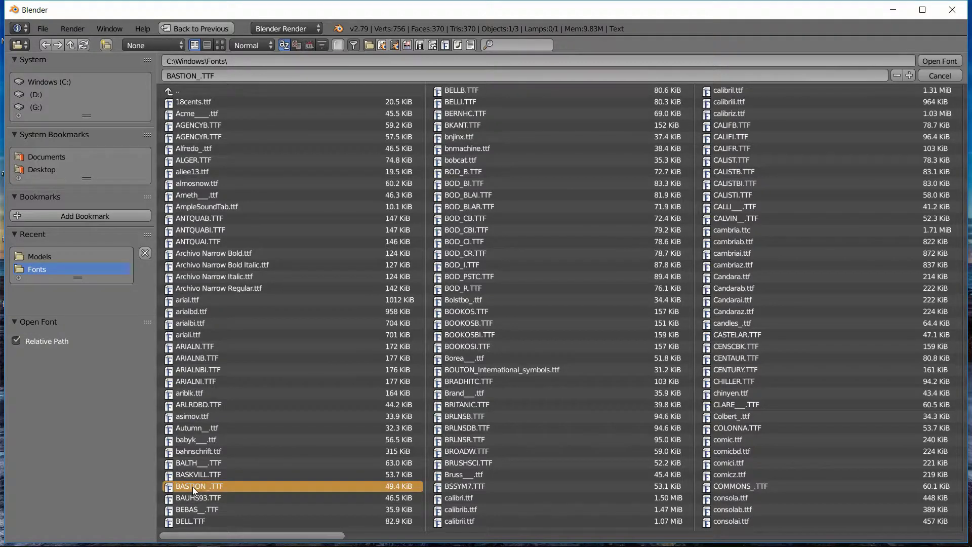
double_click(193, 487)
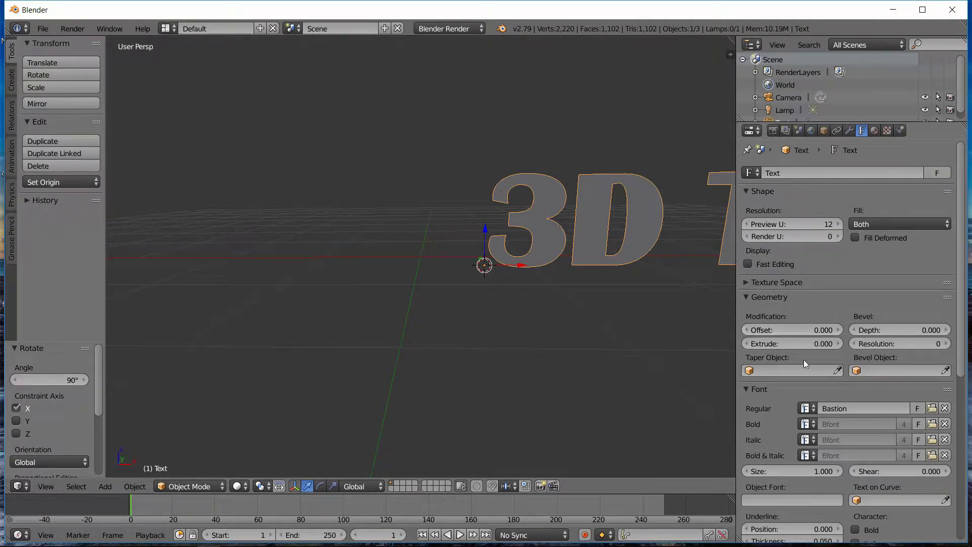
Set Extrude to 0.062, Bevel Depth to 0.008 and Bevel Resolution to 1, orbiting to check the letters.
left_click_drag(822, 345, 854, 345)
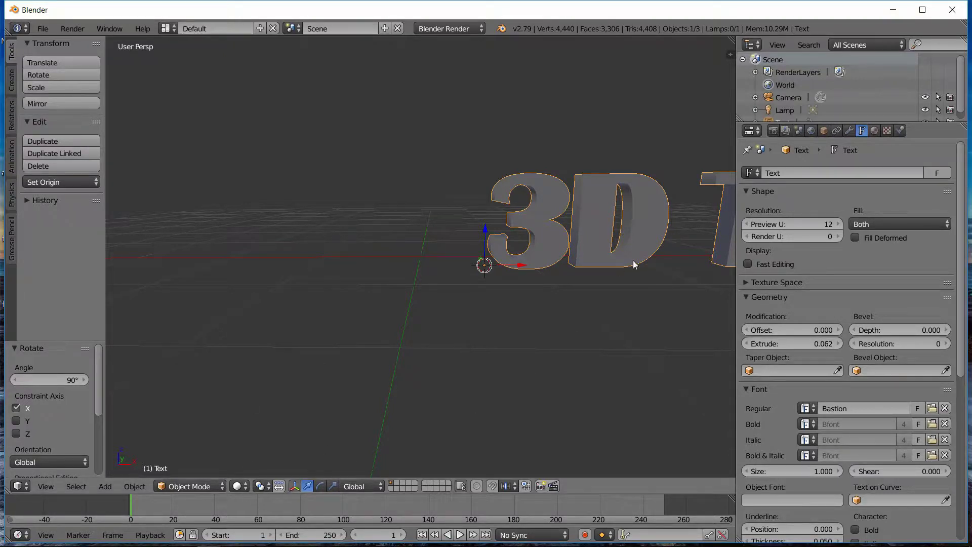
left_click(644, 286)
middle_click_drag(555, 273, 477, 268)
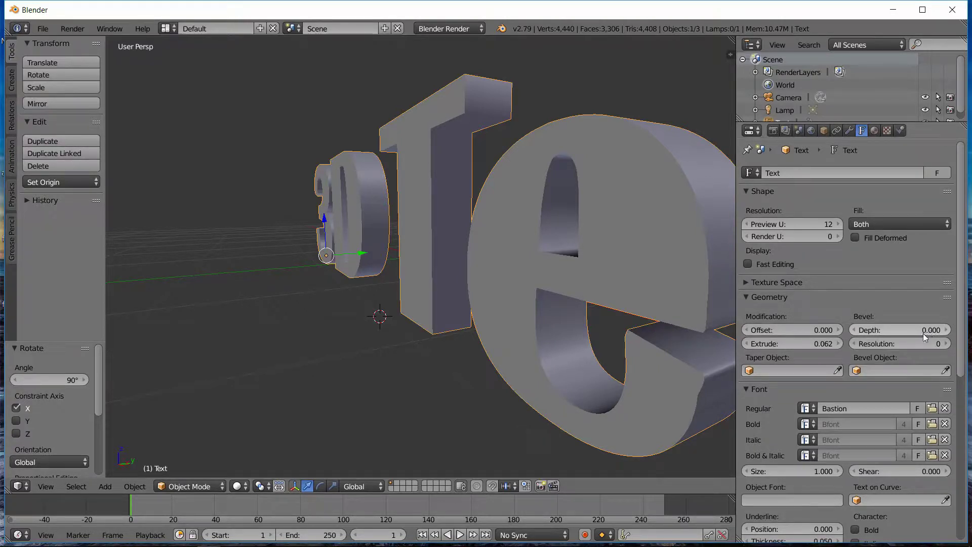
mouse_move(925, 330)
left_mouse_down()
mouse_move(938, 330)
mouse_move(925, 326)
left_mouse_up()
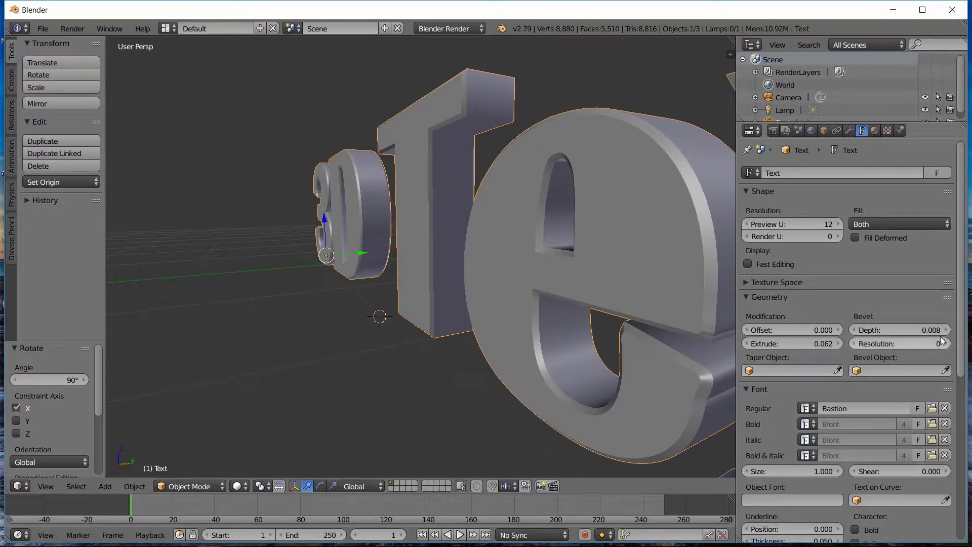
left_click_drag(939, 343, 939, 344)
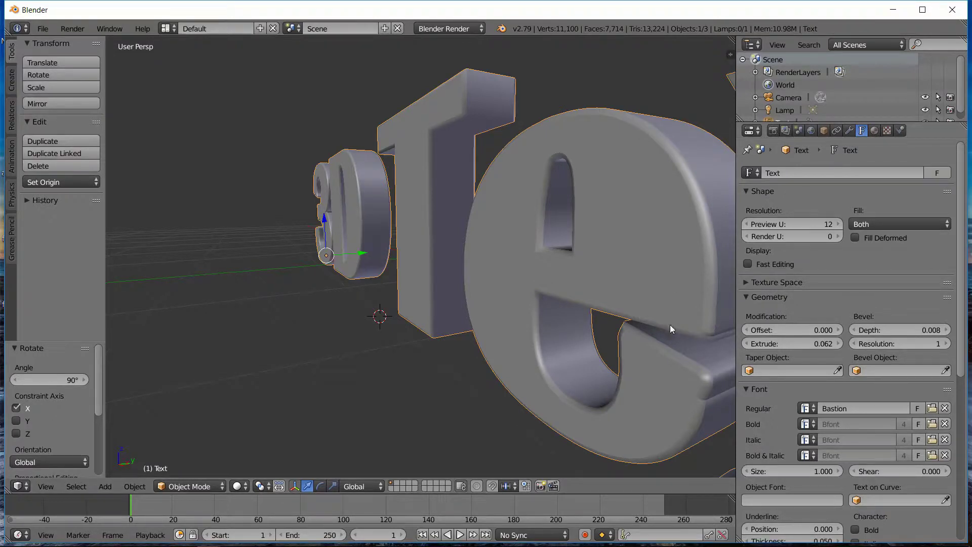
middle_click_drag(407, 363, 536, 370)
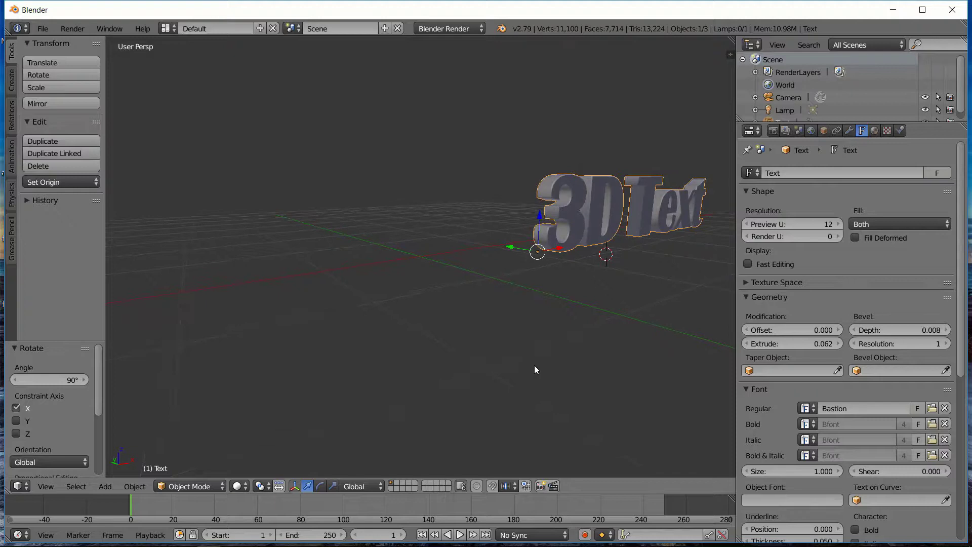
Set the Geometry Offset to -0.005 and bring up the Convert to menu with Alt+C.
scroll(704, 228, "up", 4)
scroll(703, 233, "down", 5)
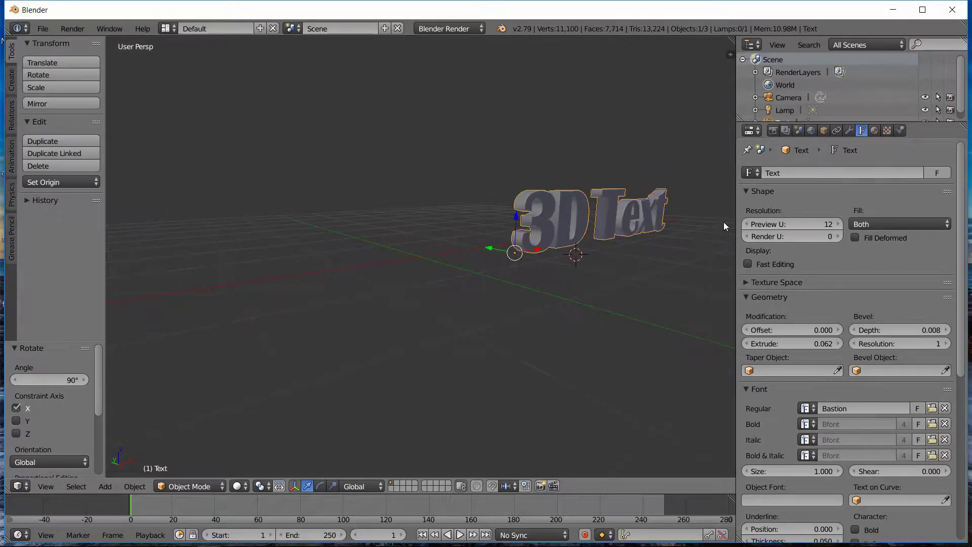
scroll(714, 227, "up", 2)
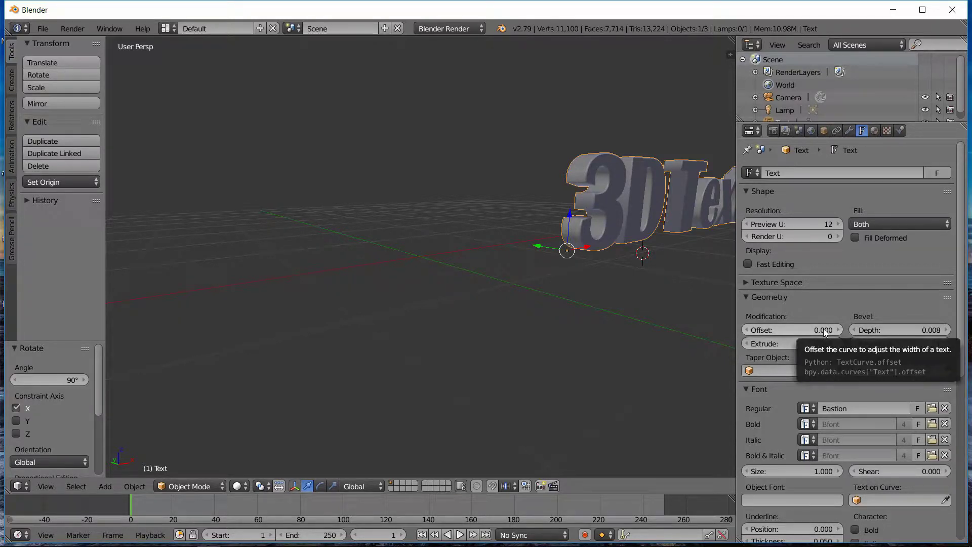
mouse_move(825, 329)
left_mouse_down()
mouse_move(762, 329)
mouse_move(926, 330)
mouse_move(805, 329)
left_mouse_up()
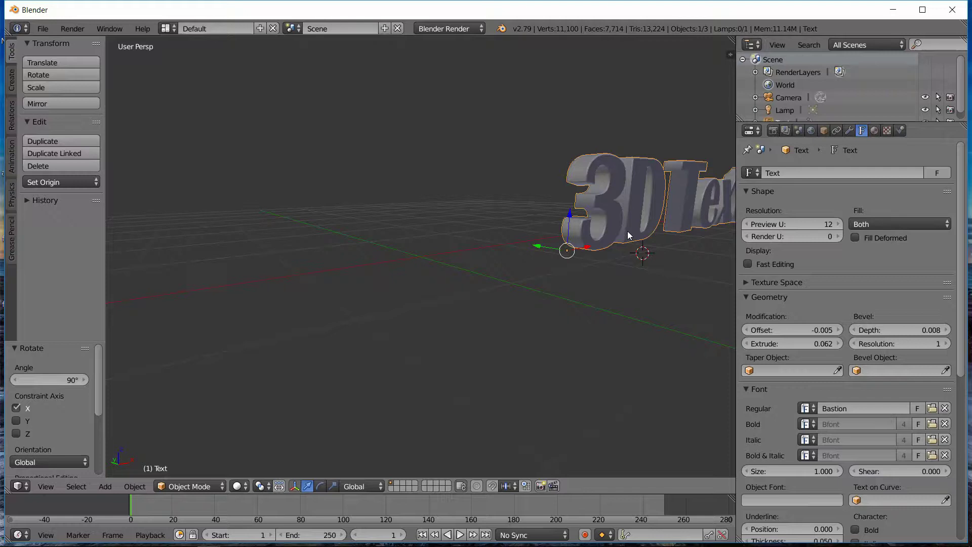
key("alt+c")
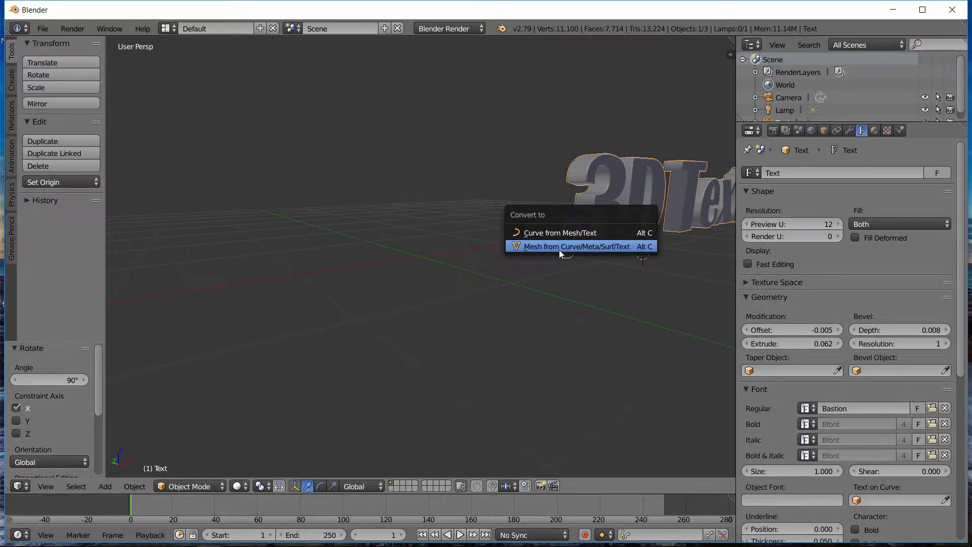
Convert the text via Mesh from Curve/Meta/Surf/Text and enter Edit Mode.
left_click(558, 251)
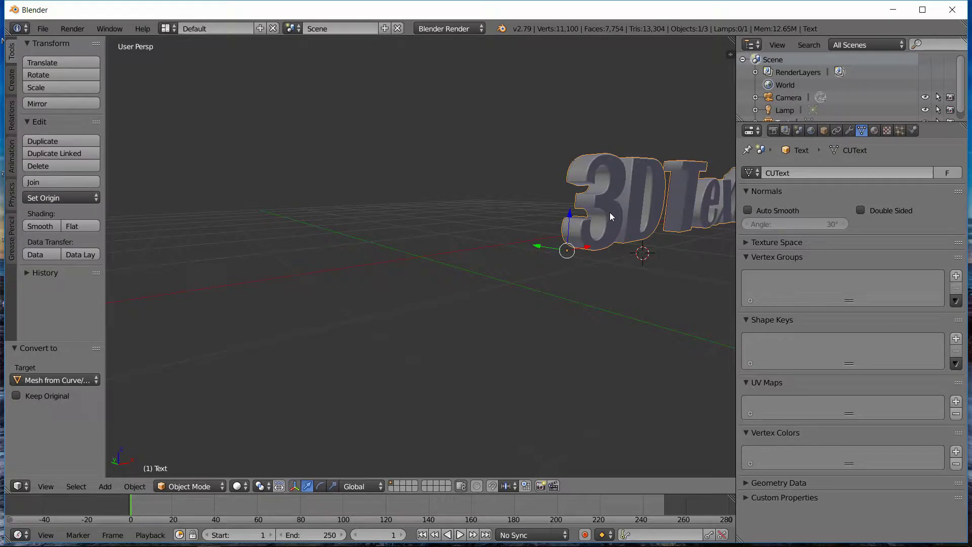
key("Tab")
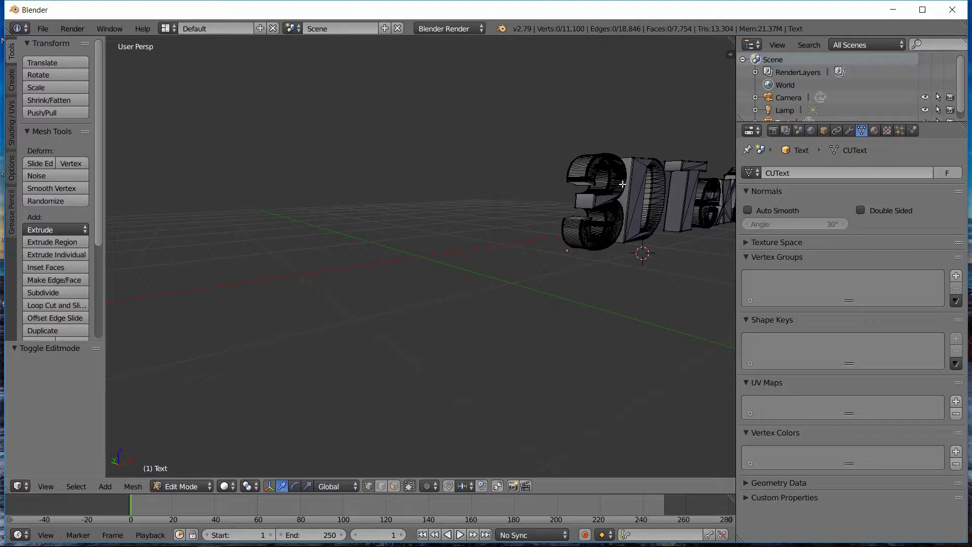
Select all vertices and run Remove Doubles from the W Specials menu.
key("a")
key("w")
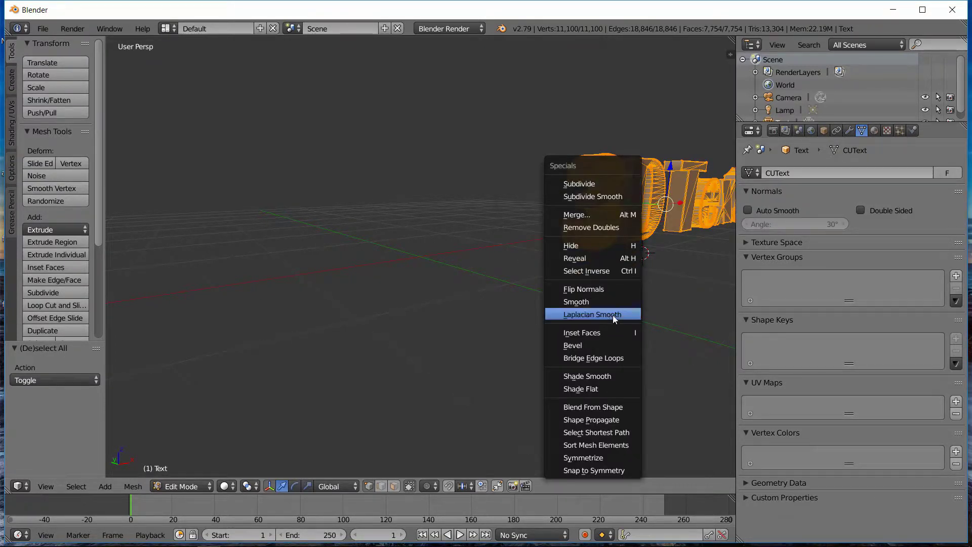
left_click(589, 227)
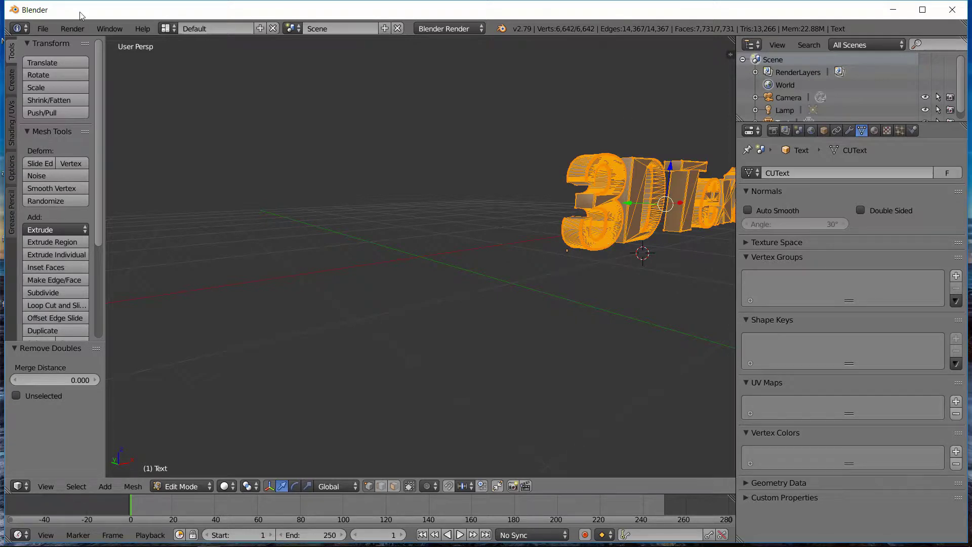
Start an FBX export from the File > Export menu.
left_click(42, 30)
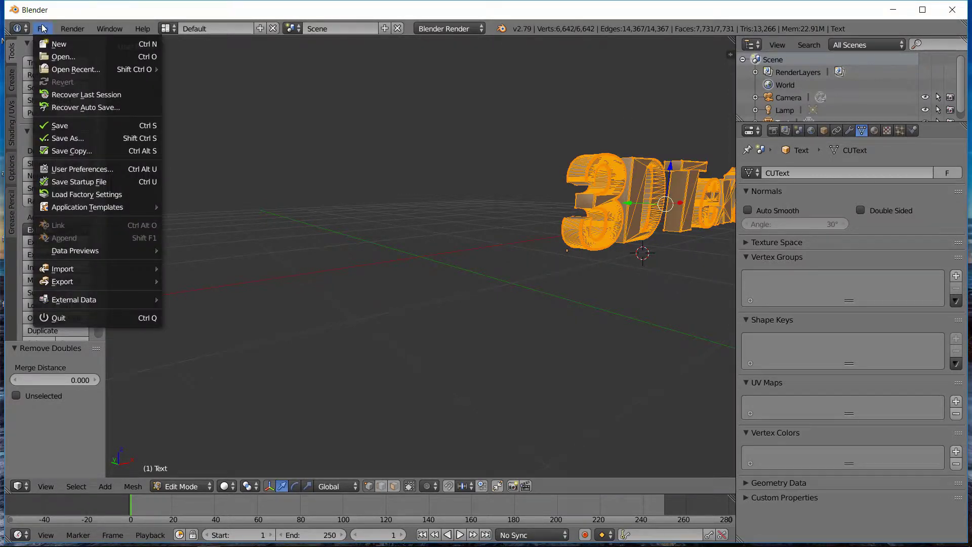
mouse_move(122, 282)
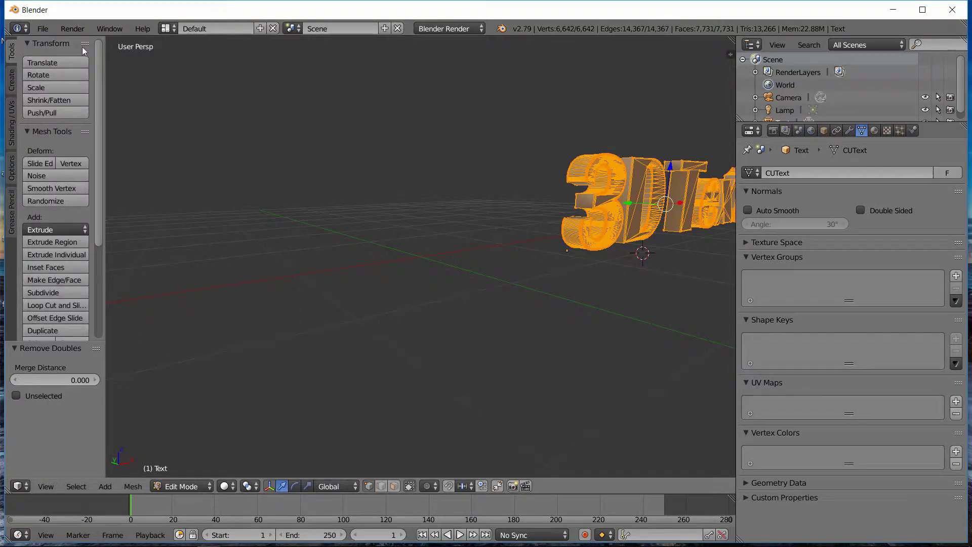
left_click(48, 29)
mouse_move(122, 281)
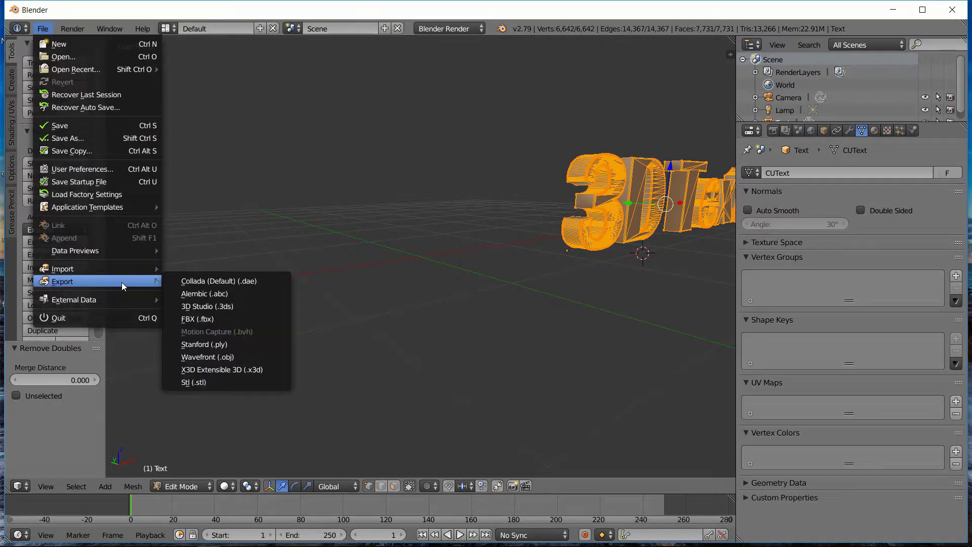
left_click(204, 320)
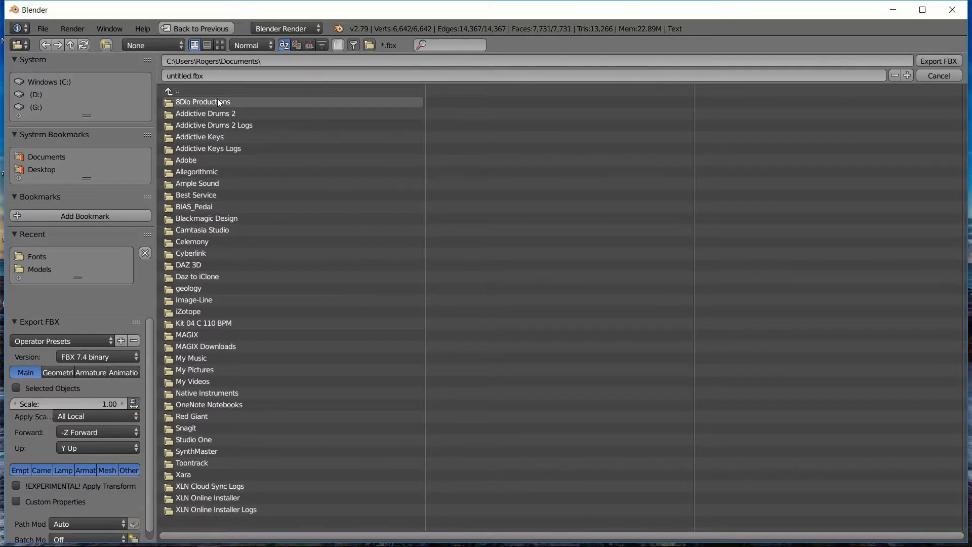
Export the mesh to D:\Users\Models as 'Blender 3D Text'.
left_click(21, 96)
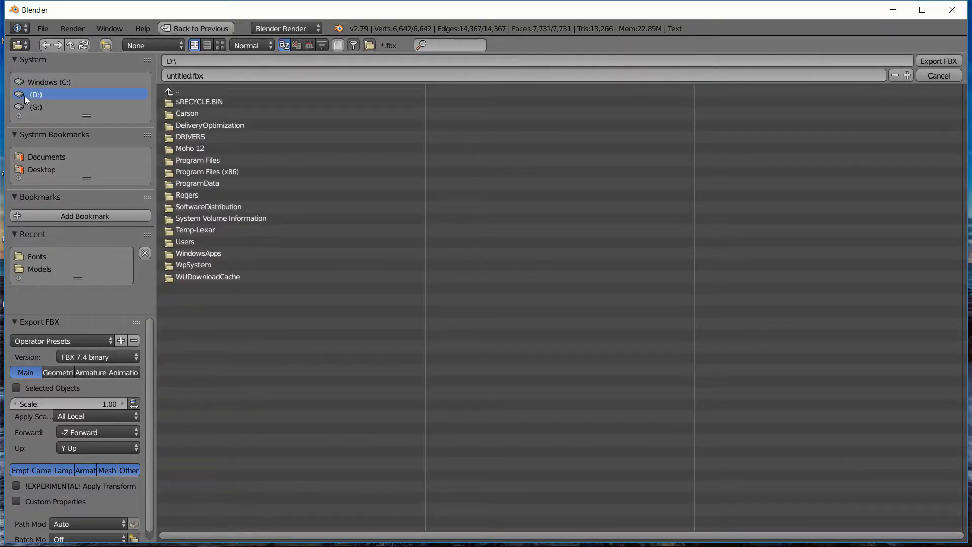
left_click(186, 243)
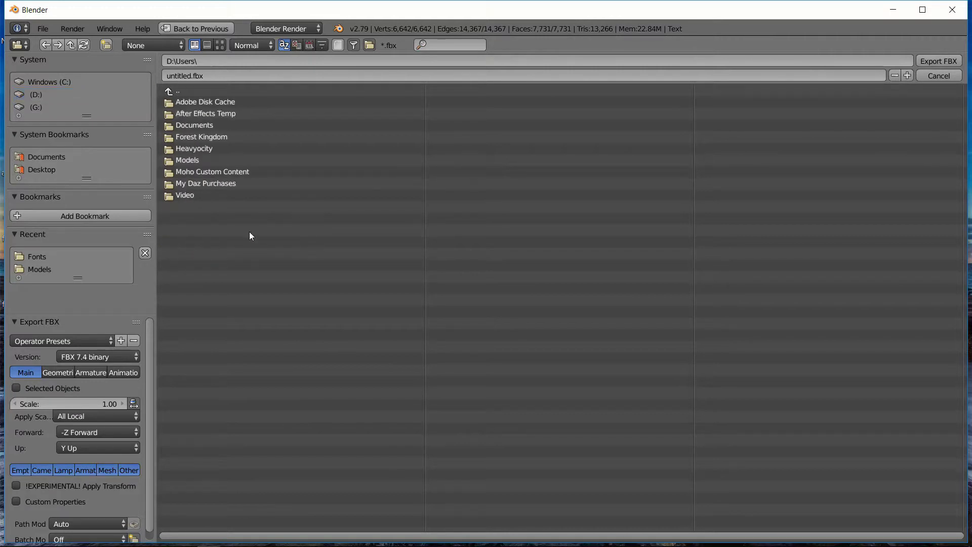
left_click(199, 160)
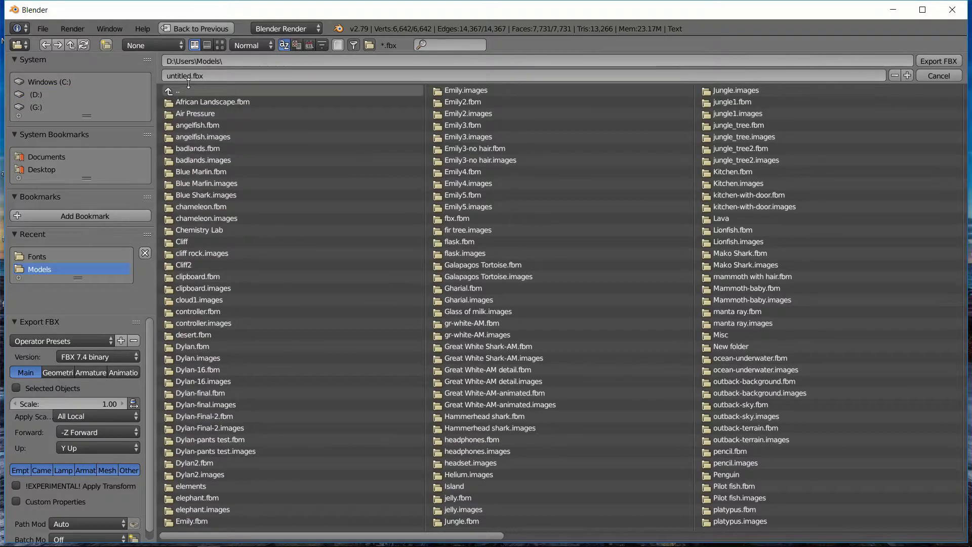
double_click(188, 77)
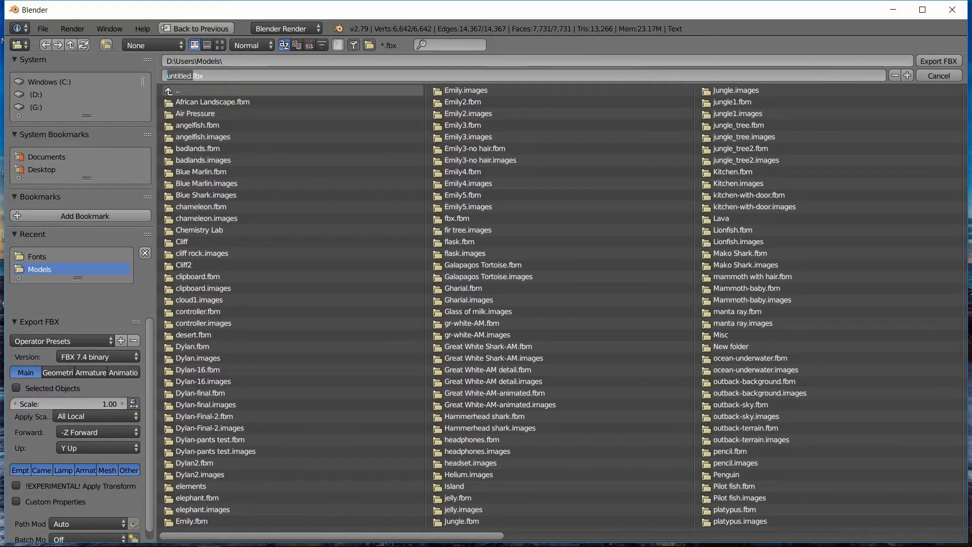
type("Blender")
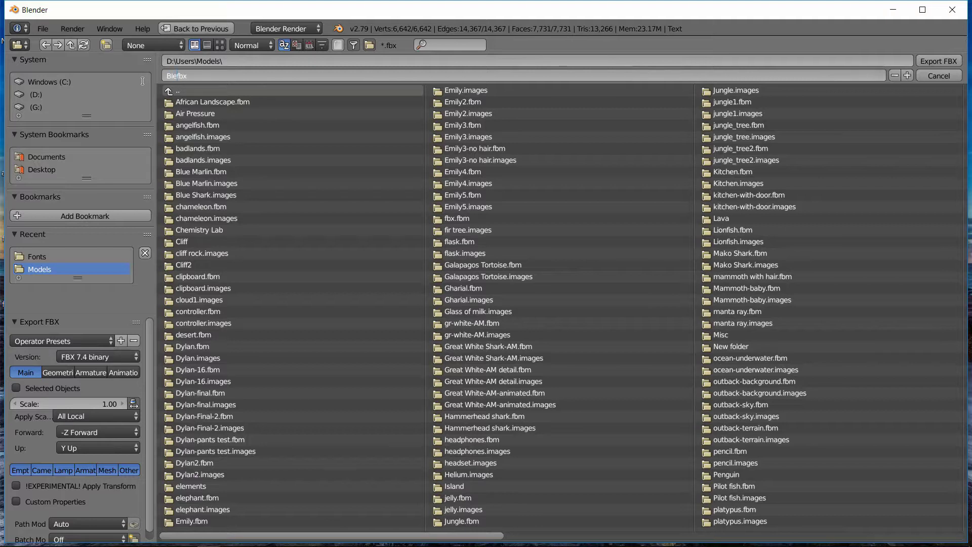
type(" 3D Text")
left_click(931, 62)
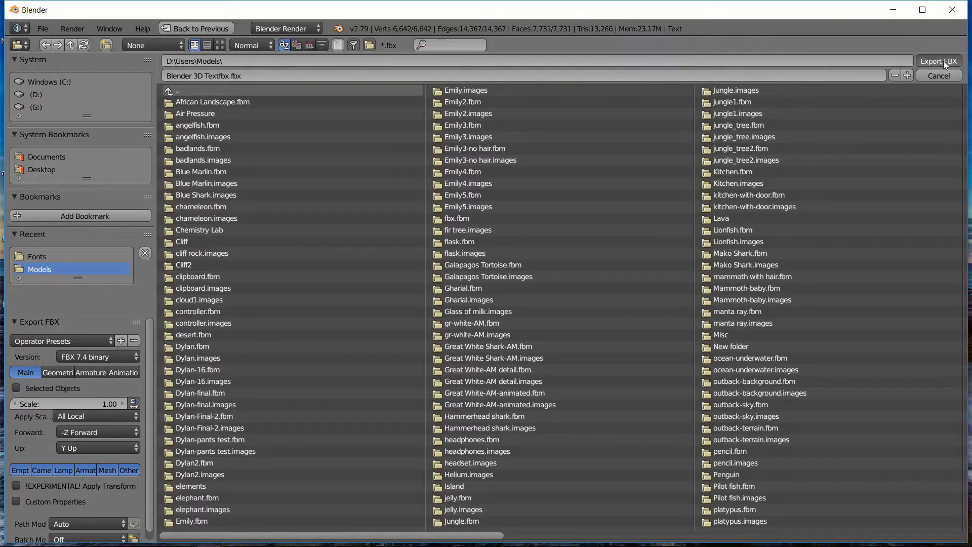
left_click(943, 61)
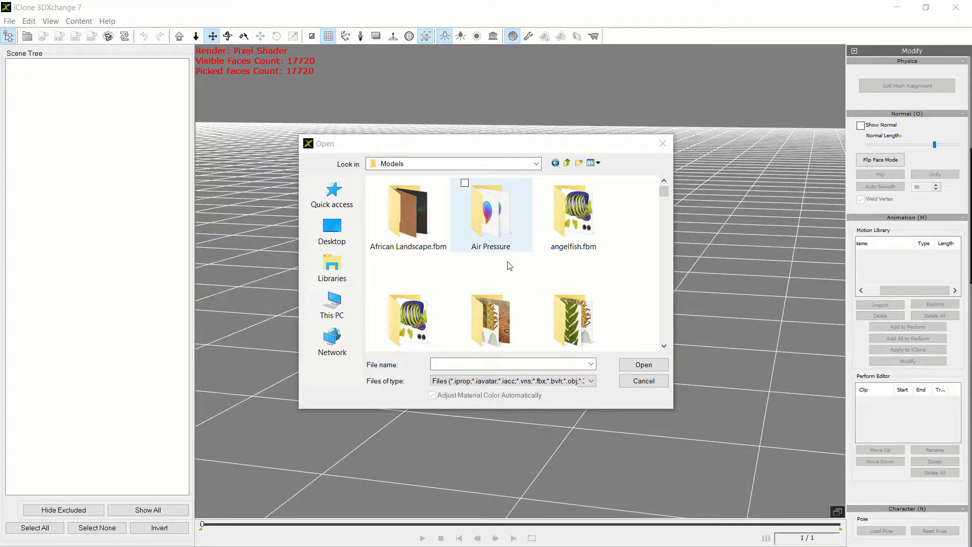
Open 'blender 3d text.fbx' by typing 'blen' in the file name box and picking it.
left_click(465, 364)
type("blen")
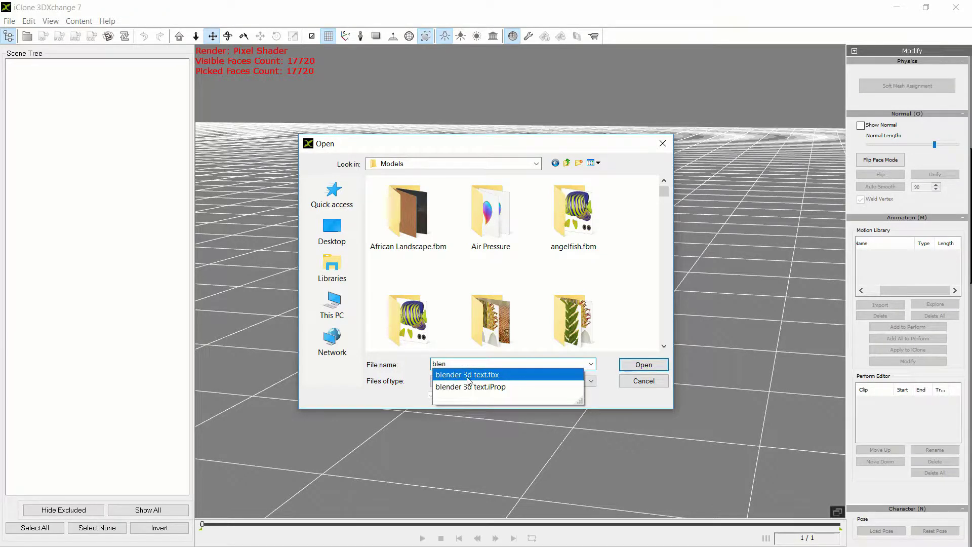
left_click(476, 375)
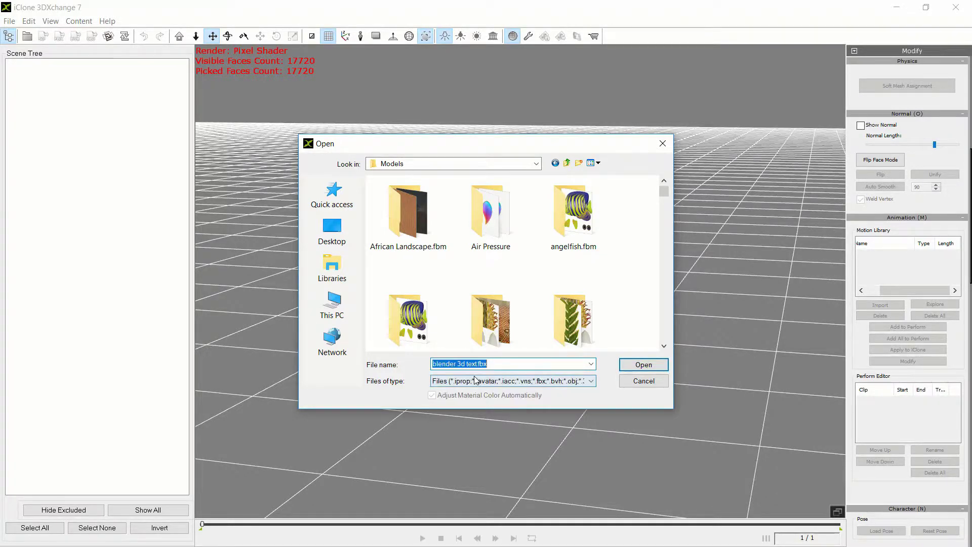
left_click(643, 365)
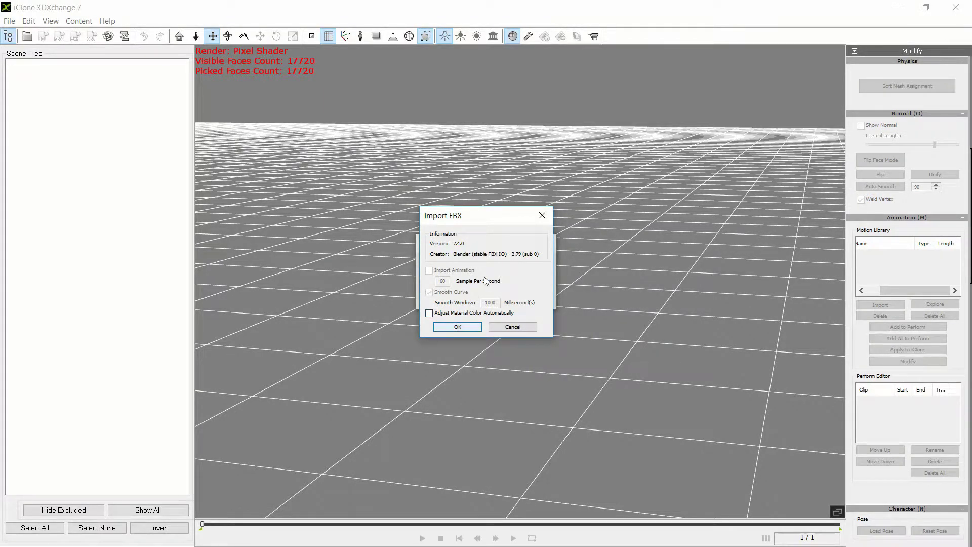
Accept the FBX import options, align the 3D Text model to the ground, and select its Text mesh.
left_click(457, 327)
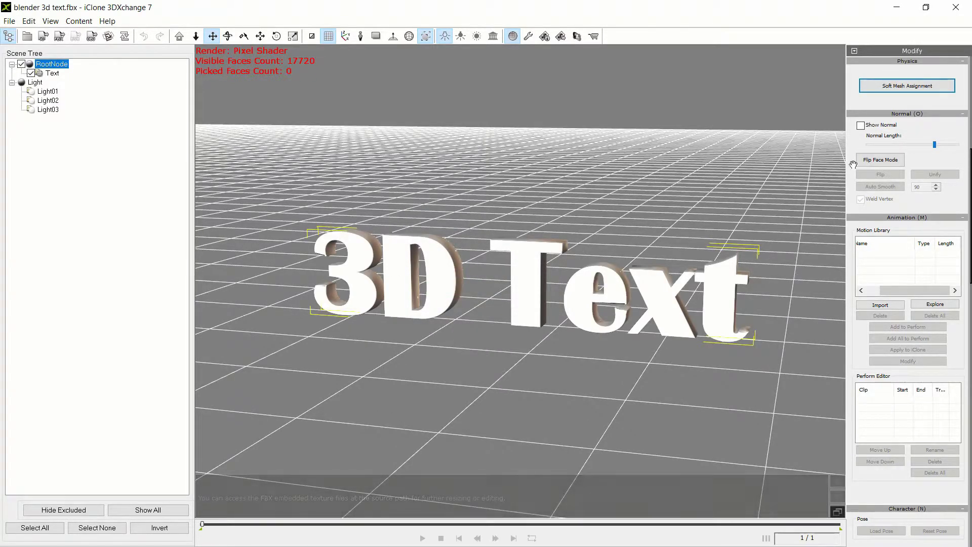
scroll(861, 223, "up", 6)
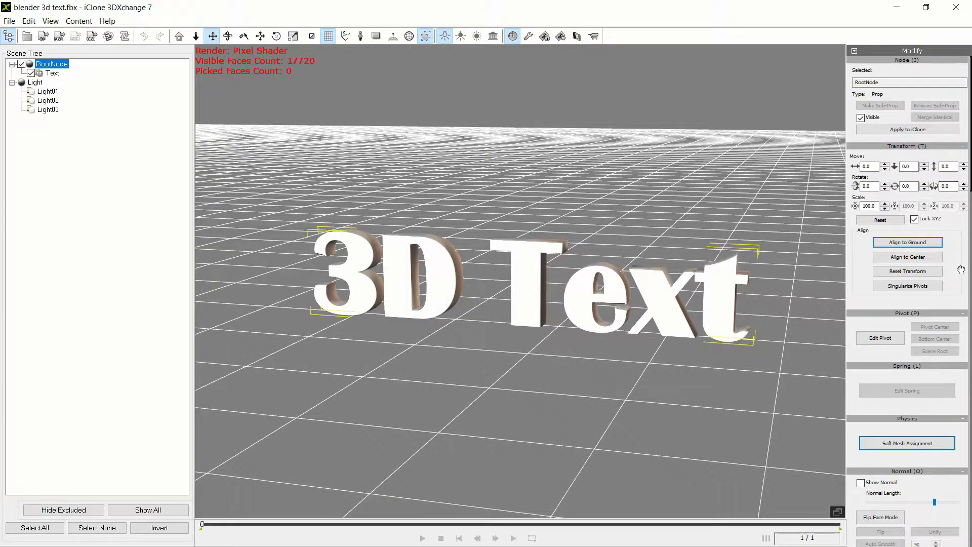
left_click(911, 244)
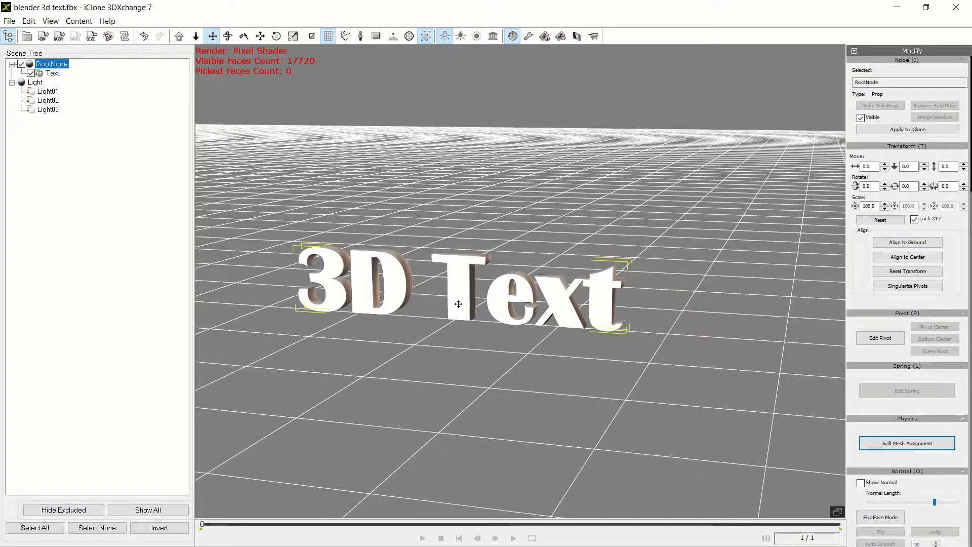
scroll(899, 319, "down", 5)
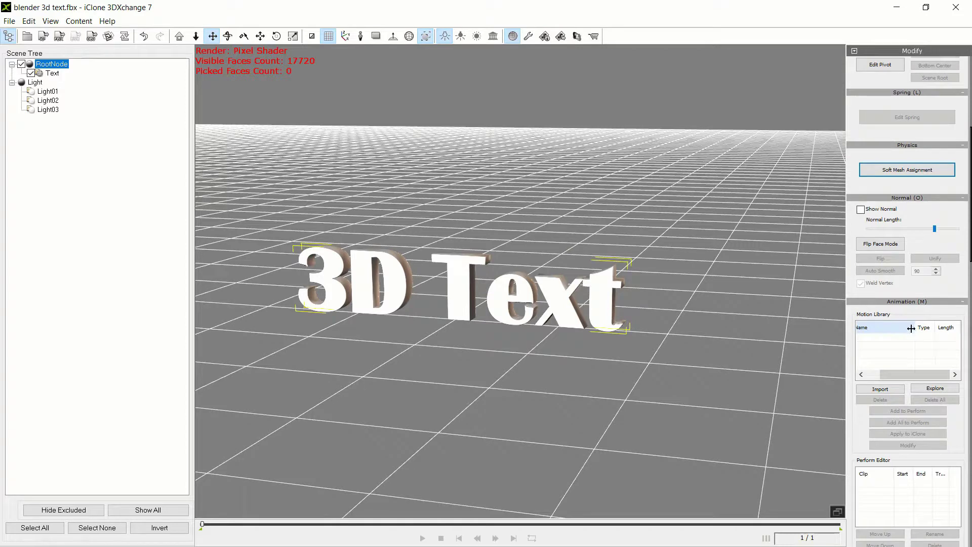
left_click(52, 73)
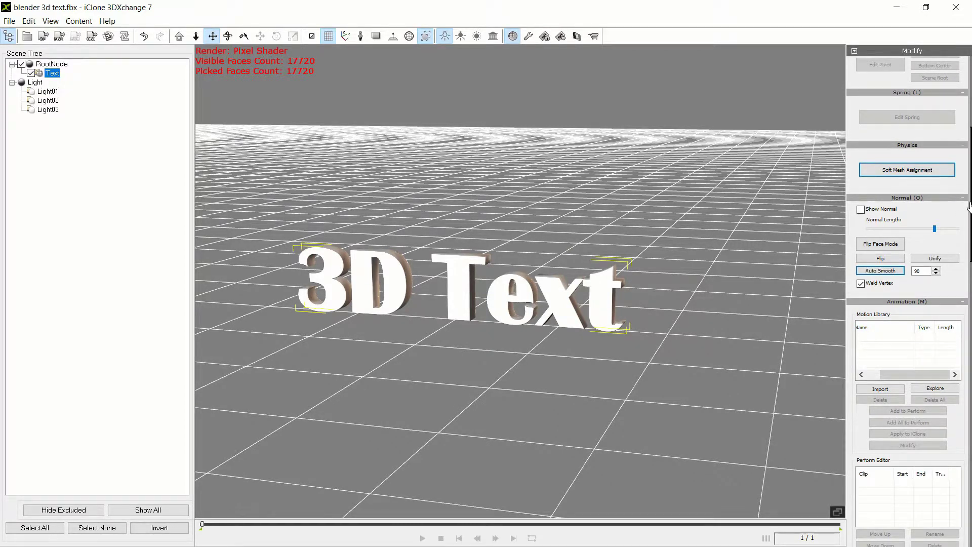
Pick the text's material and set its Diffuse Color to pure green (0, 255, 0).
left_click_drag(968, 208, 967, 411)
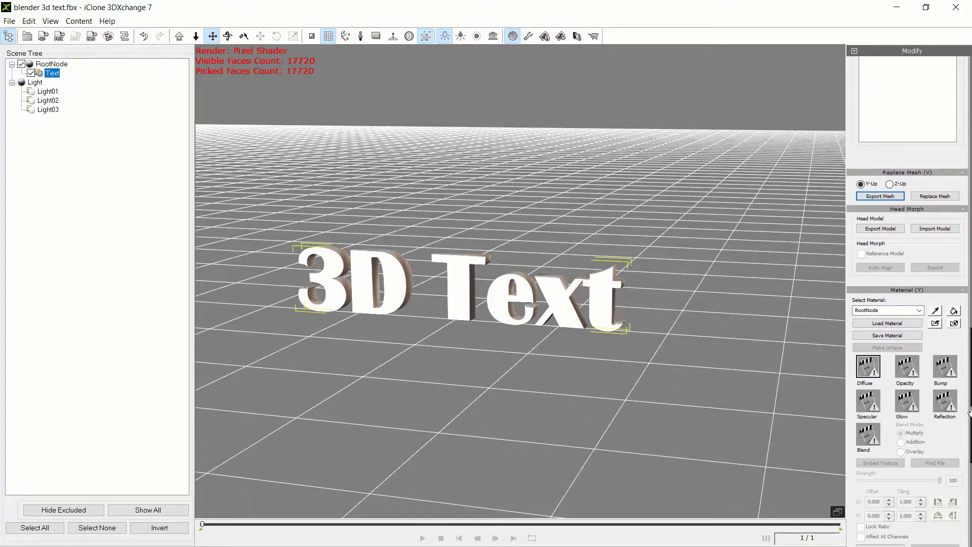
left_click(935, 311)
scroll(906, 422, "down", 5)
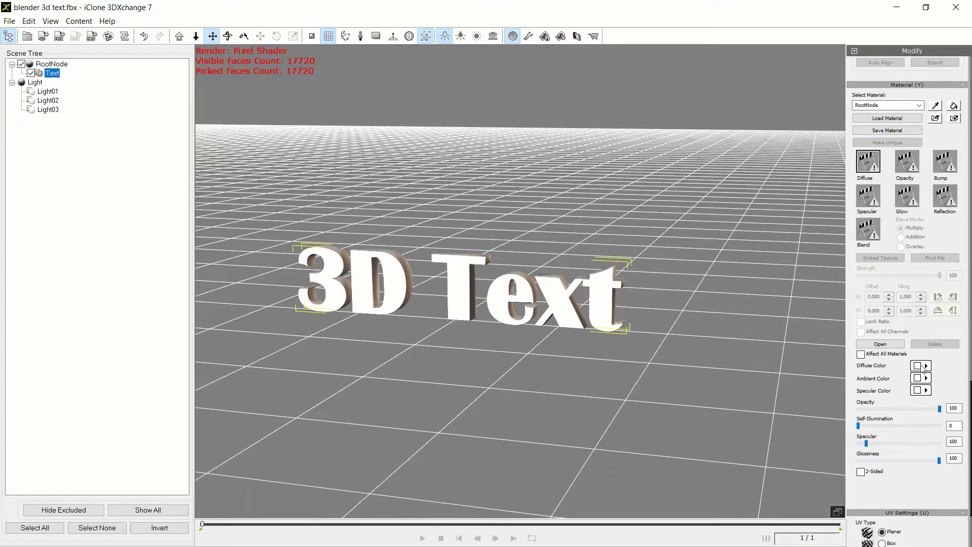
left_click(921, 368)
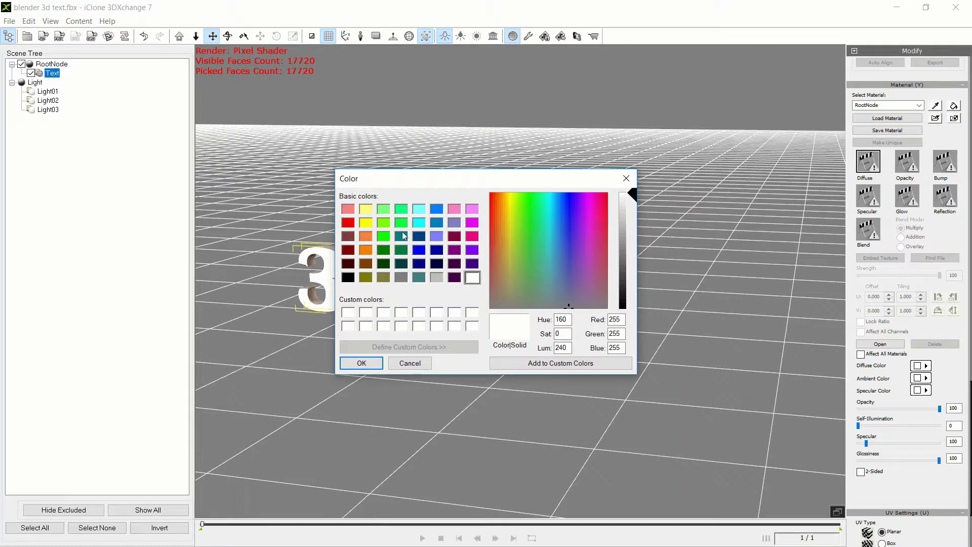
left_click(384, 236)
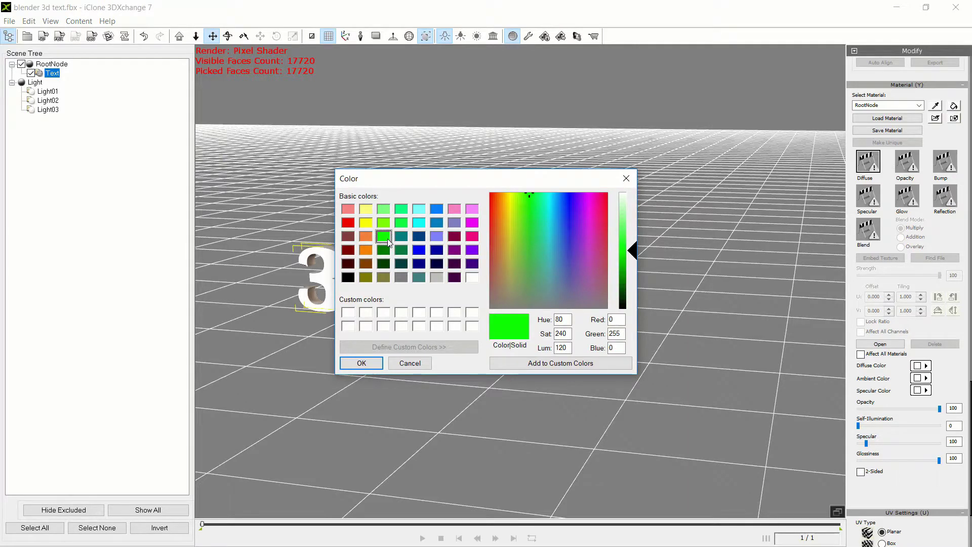
left_click(375, 362)
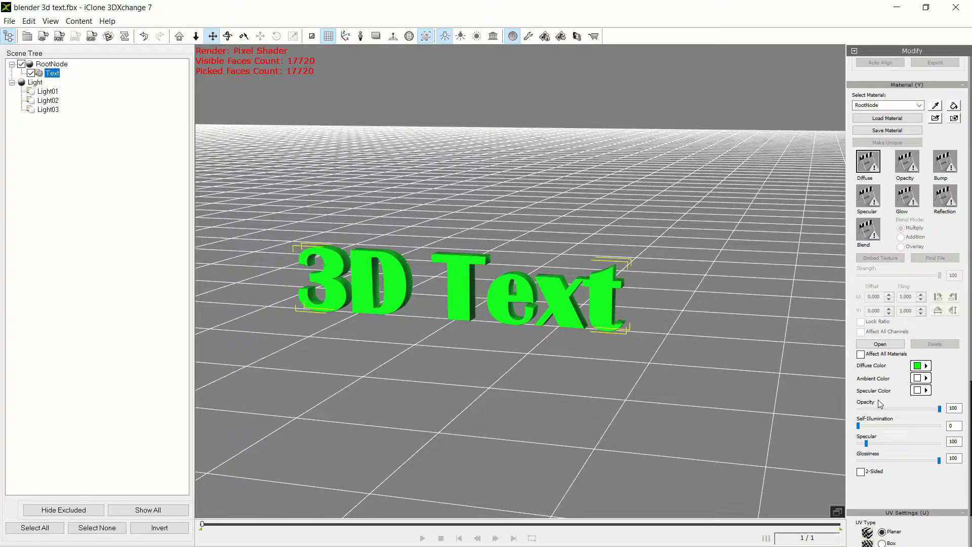
Change the Auto Smooth angle from 90 to 110 and apply Auto Smooth to the Text mesh.
scroll(892, 403, "down", 10)
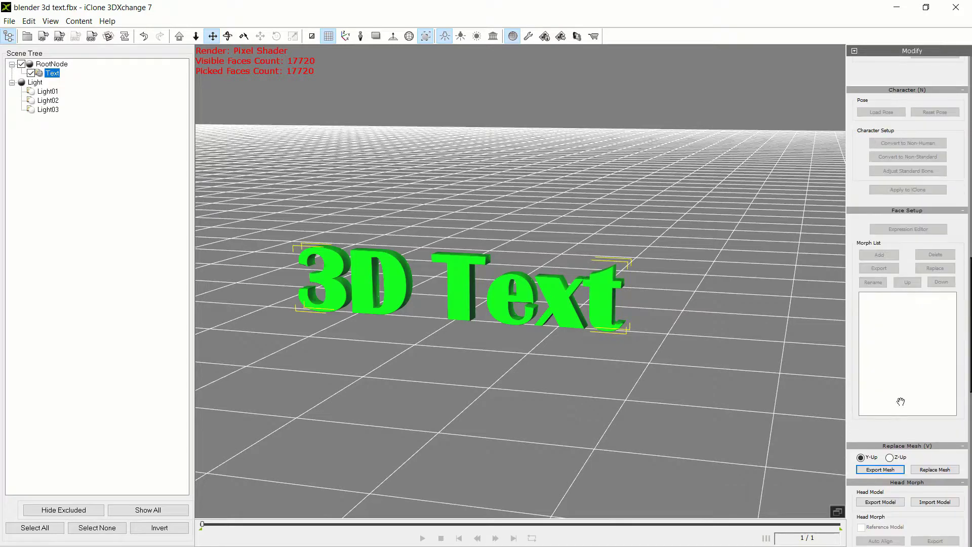
scroll(904, 400, "up", 2)
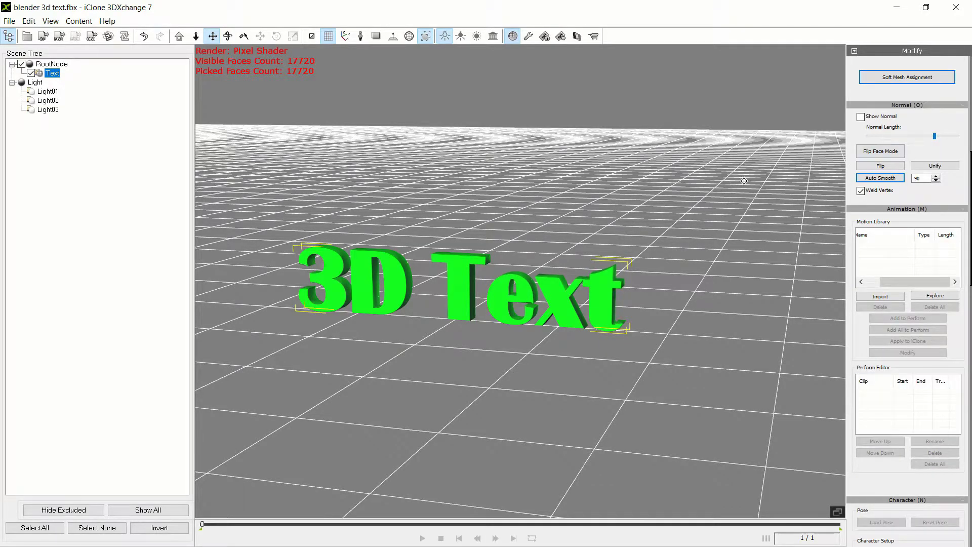
scroll(460, 250, "up", 8)
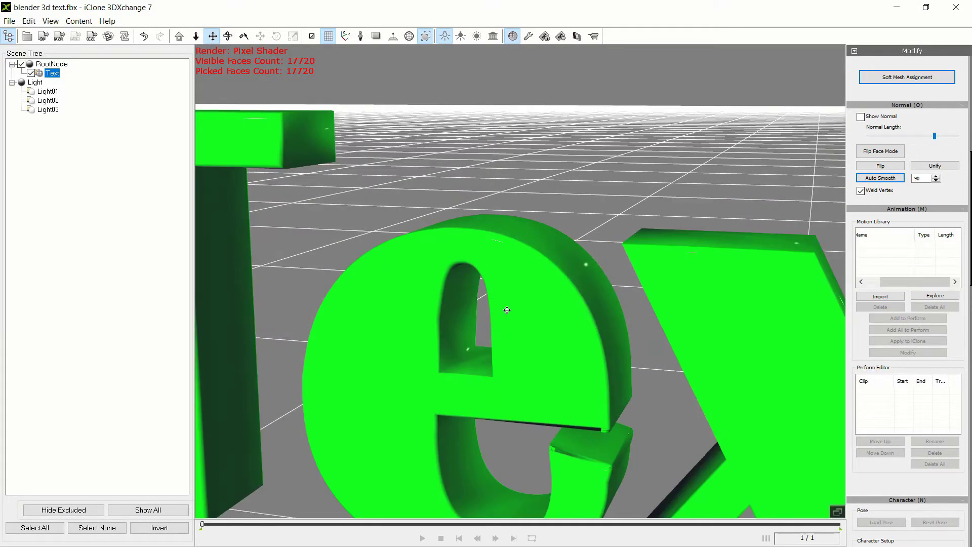
scroll(587, 441, "down", 5)
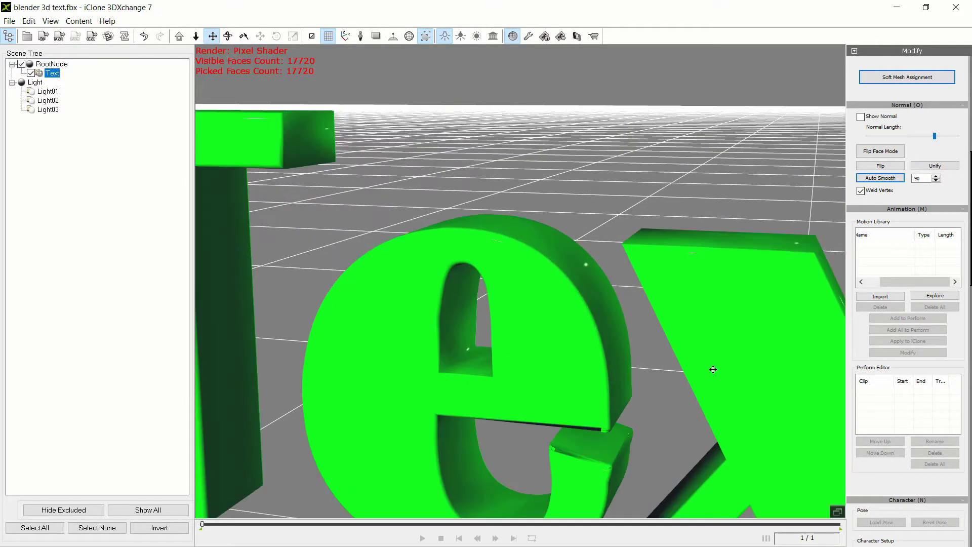
scroll(713, 369, "down", 5)
scroll(712, 288, "up", 8)
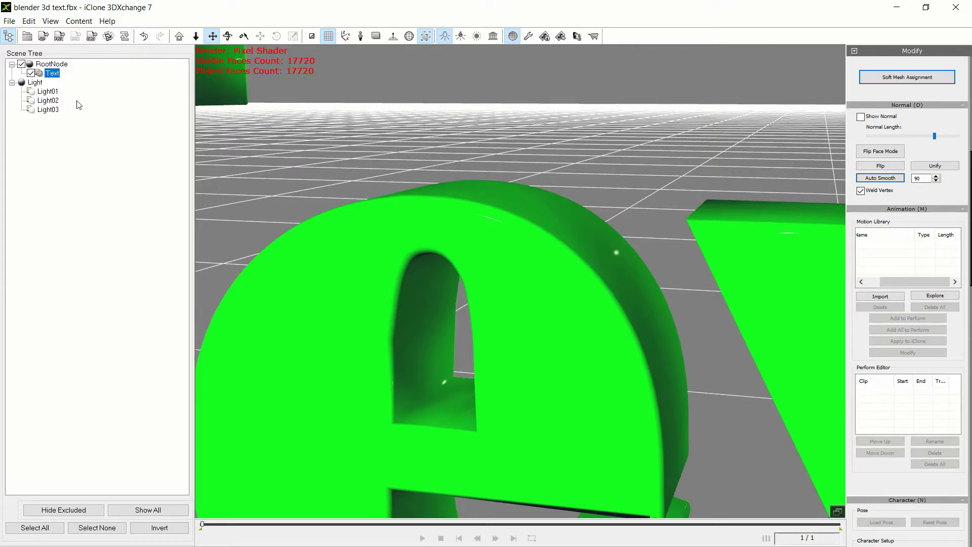
left_click(920, 178)
double_click(915, 179)
type("110")
left_click(880, 178)
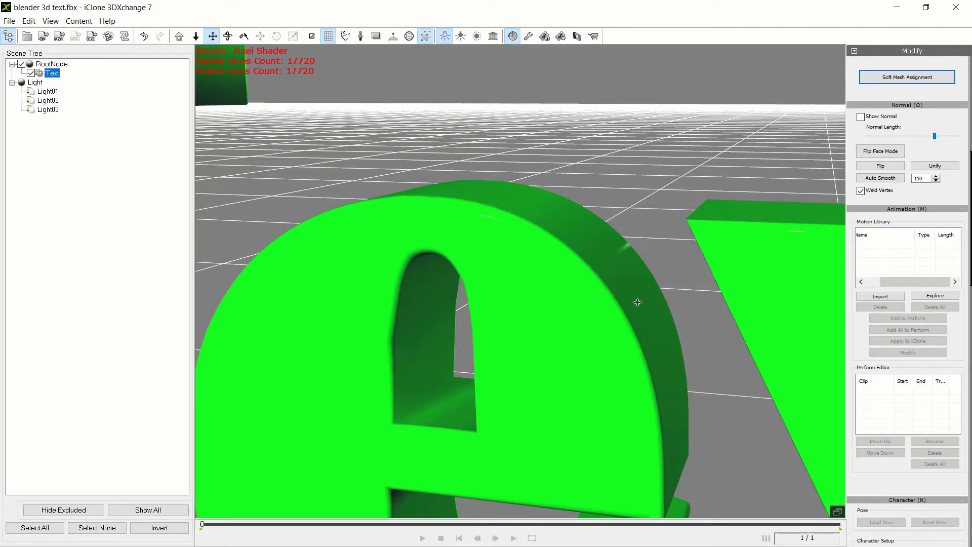
Zoom in on the smoothed green 3D Text mesh in the viewport to inspect it.
scroll(415, 349, "down", 5)
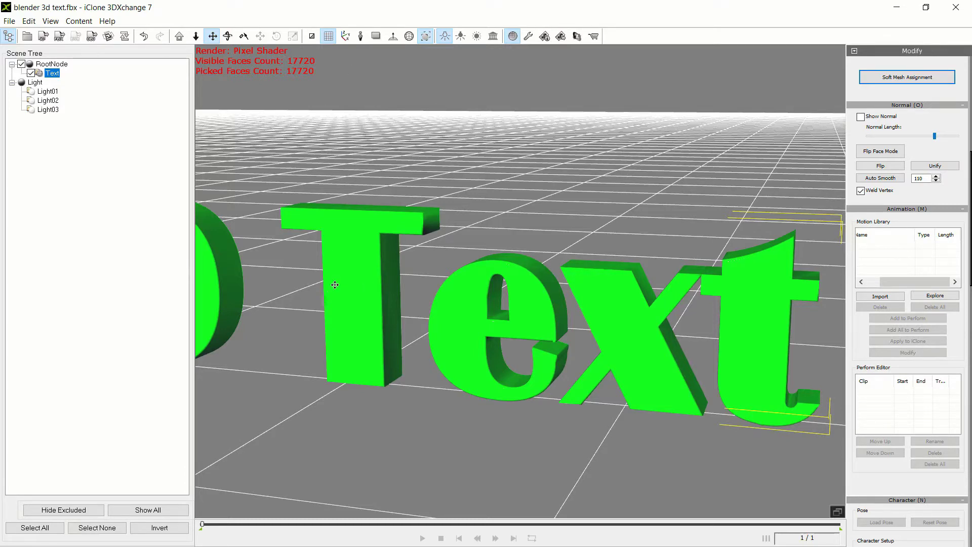
scroll(384, 302, "down", 5)
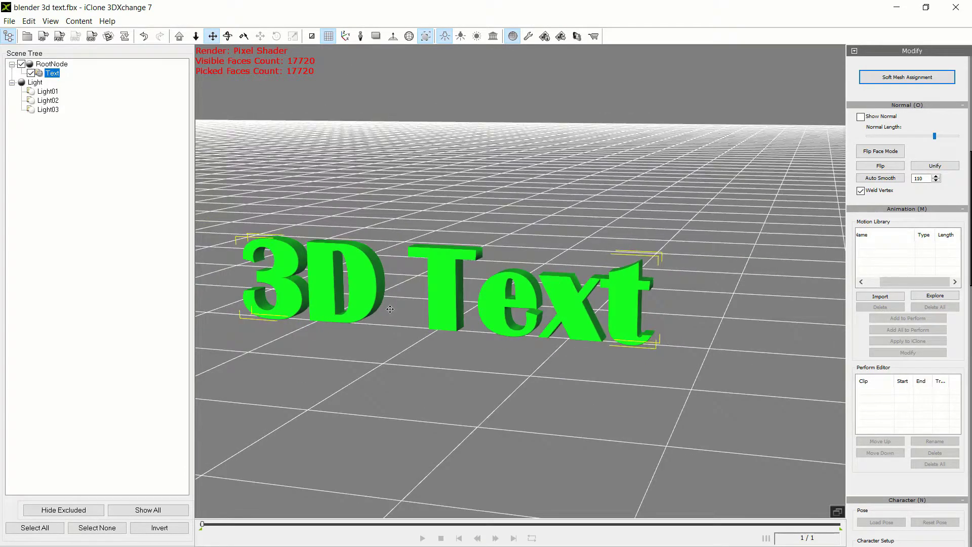
scroll(373, 307, "up", 3)
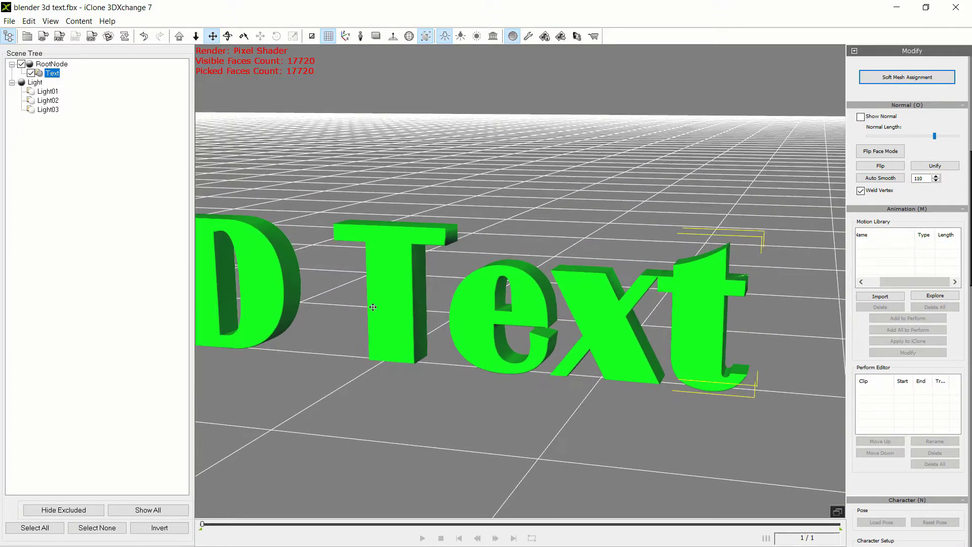
Export the mesh as iClone content, trimming the geometry file name to '3d text'.
left_click(9, 21)
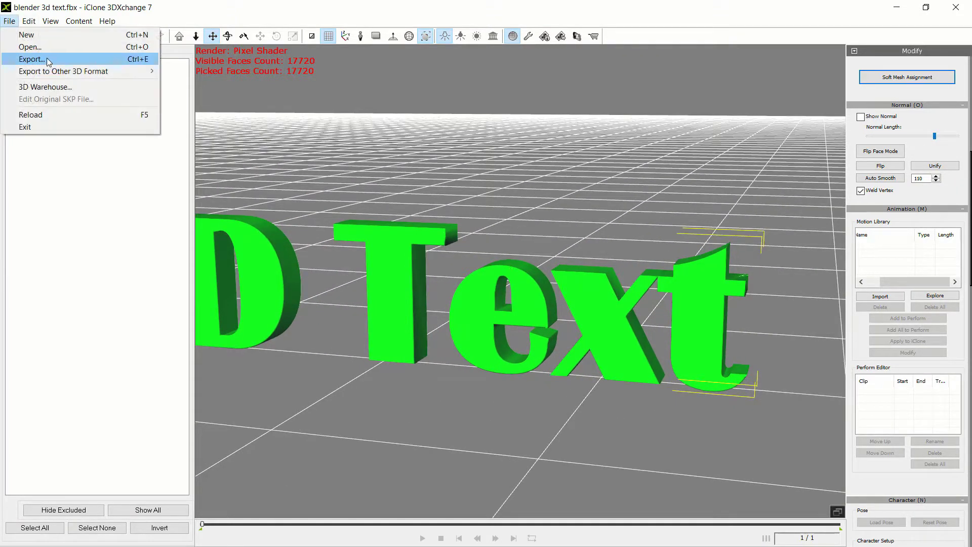
left_click(42, 60)
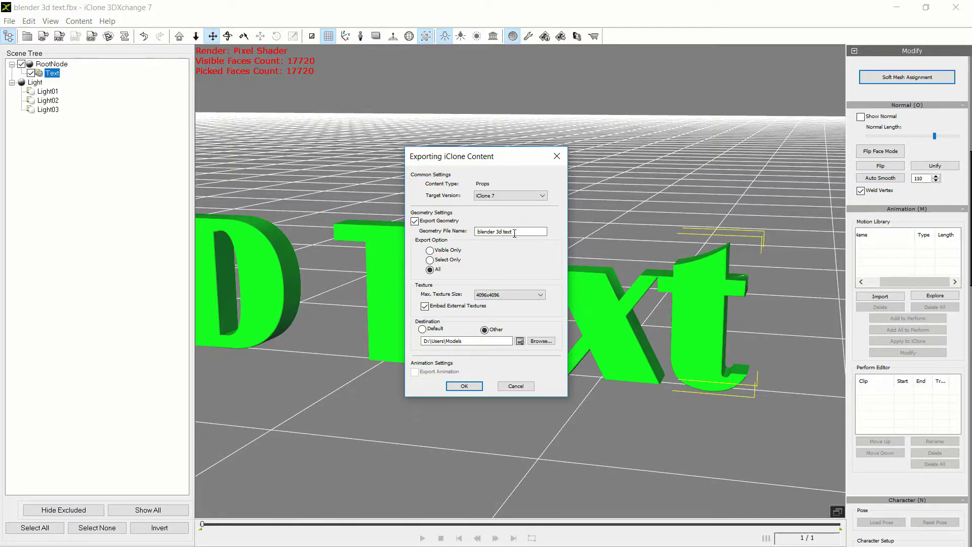
left_click_drag(497, 231, 381, 239)
key("BackSpace")
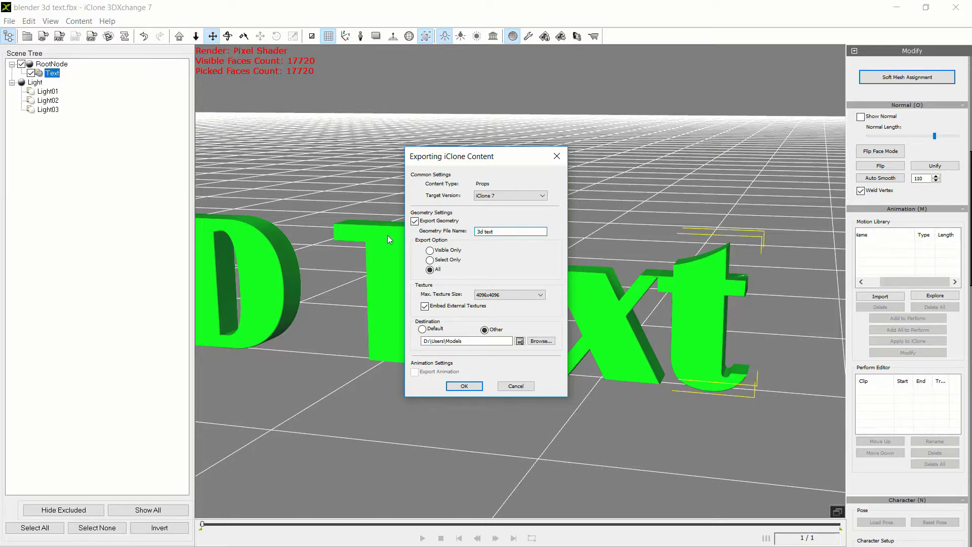
left_click(464, 385)
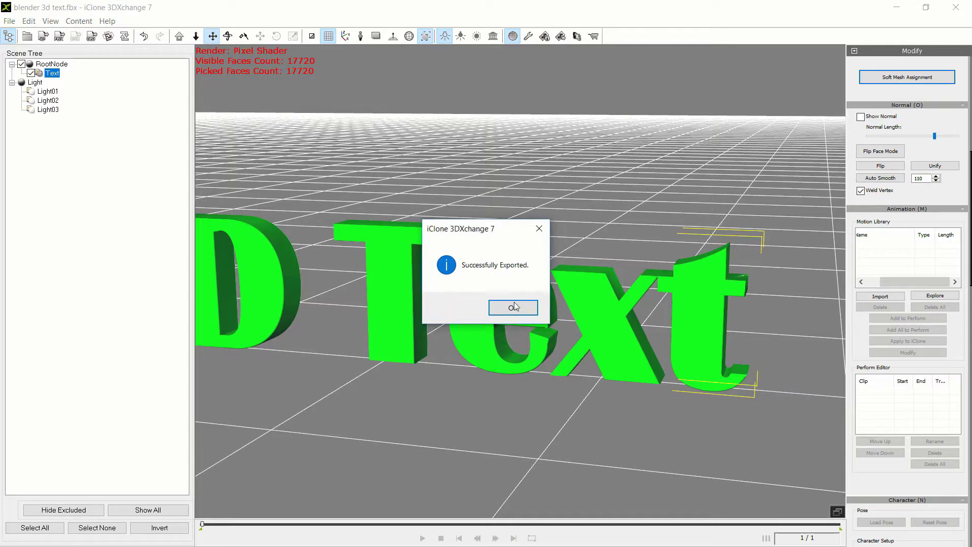
Dismiss the export success message and switch to the running iClone 7 window.
left_click(513, 307)
left_click(897, 7)
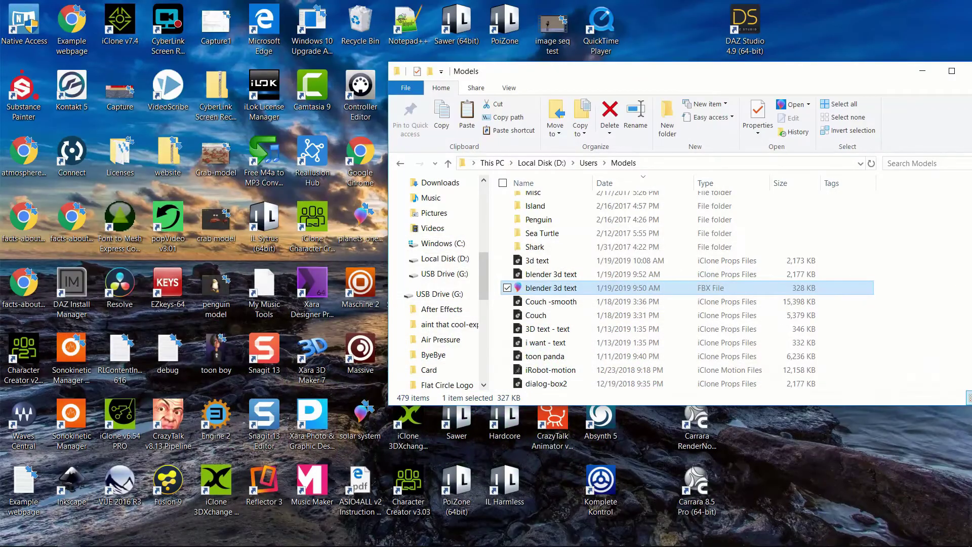
left_click(232, 500)
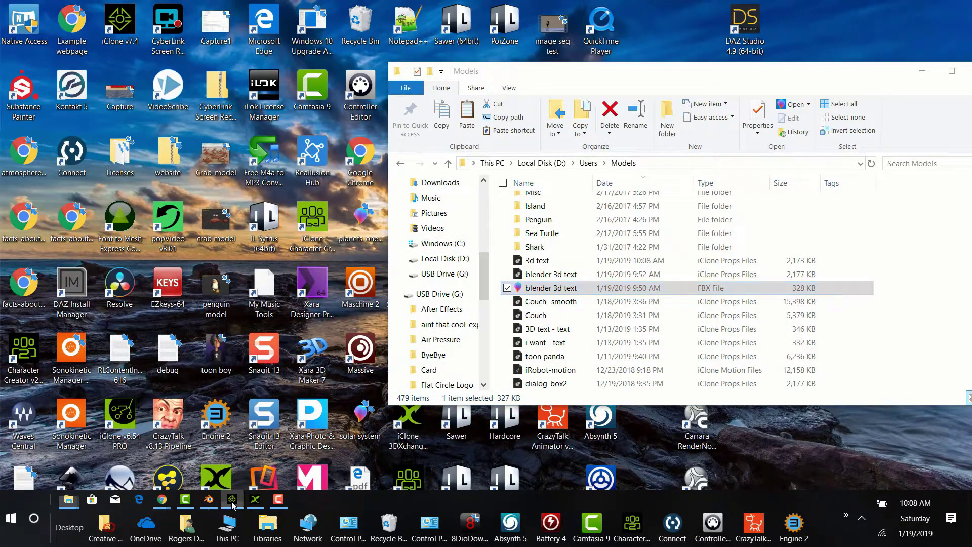
Start a new project, backing out of the save prompt, then discarding the old scene unsaved.
scroll(551, 163, "up", 2)
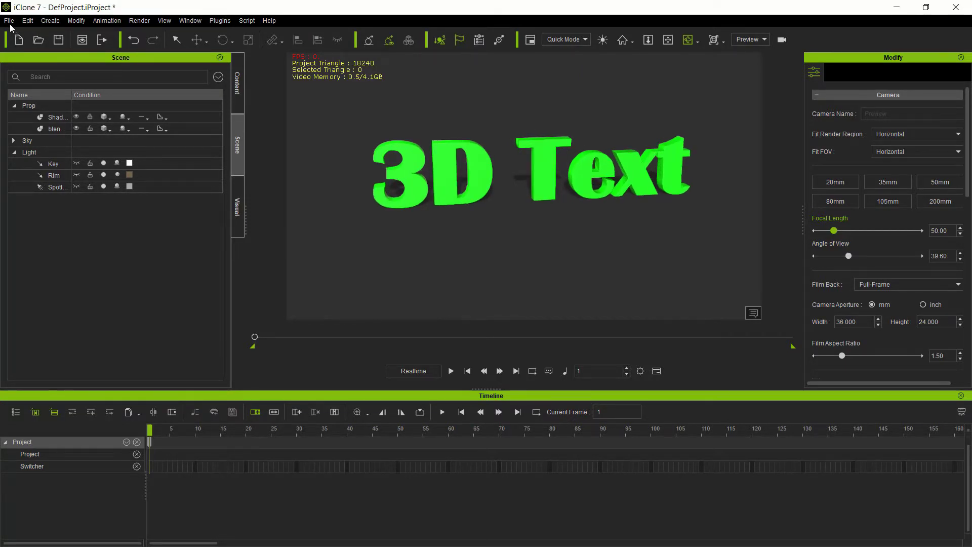
left_click(10, 23)
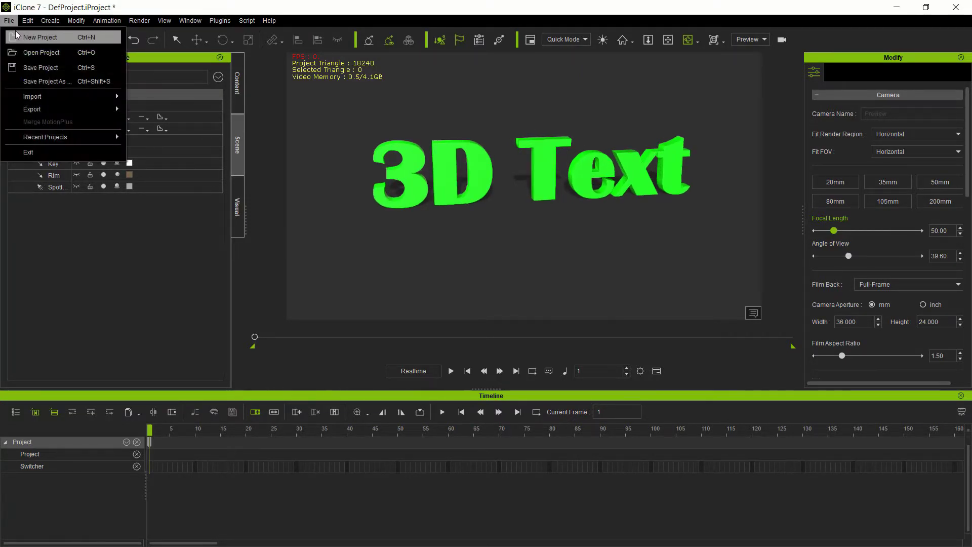
left_click(28, 35)
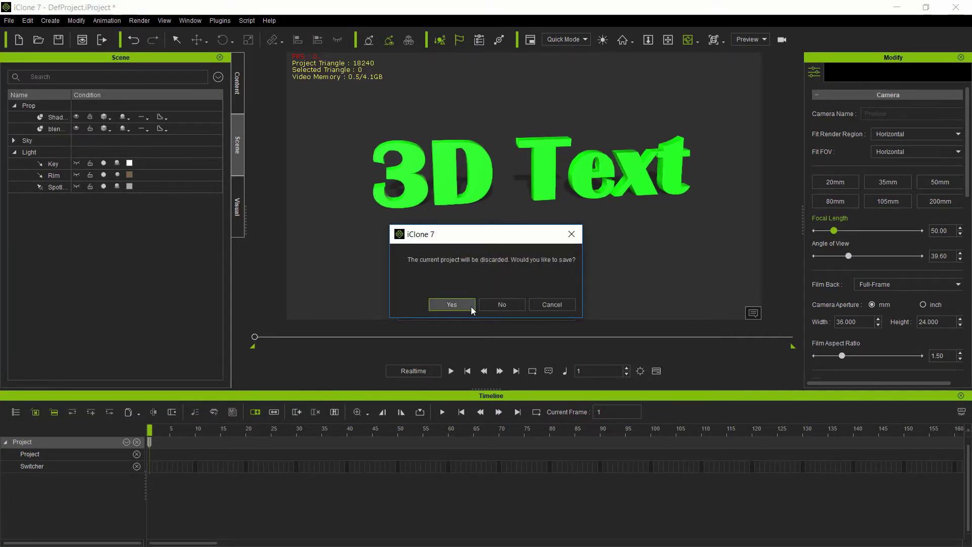
left_click(463, 305)
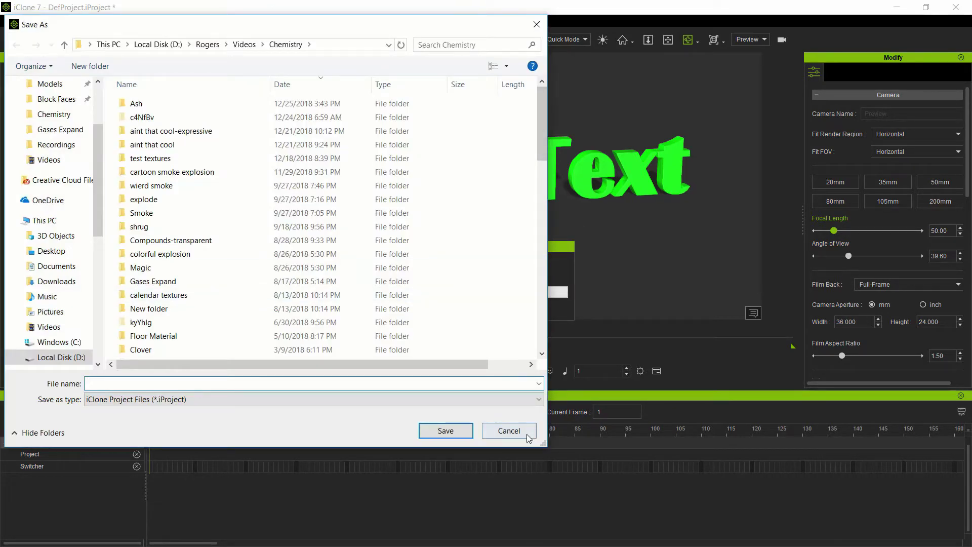
left_click(506, 430)
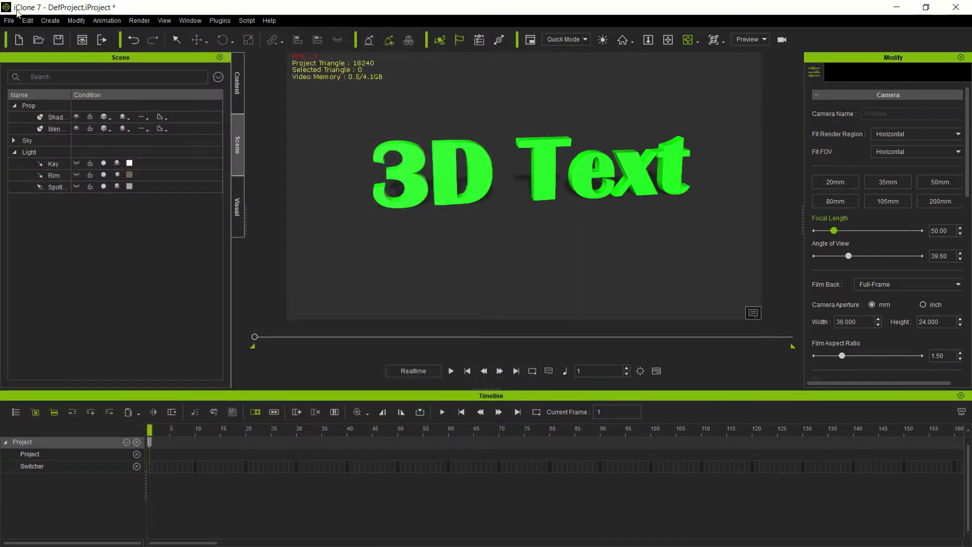
left_click(9, 21)
left_click(28, 34)
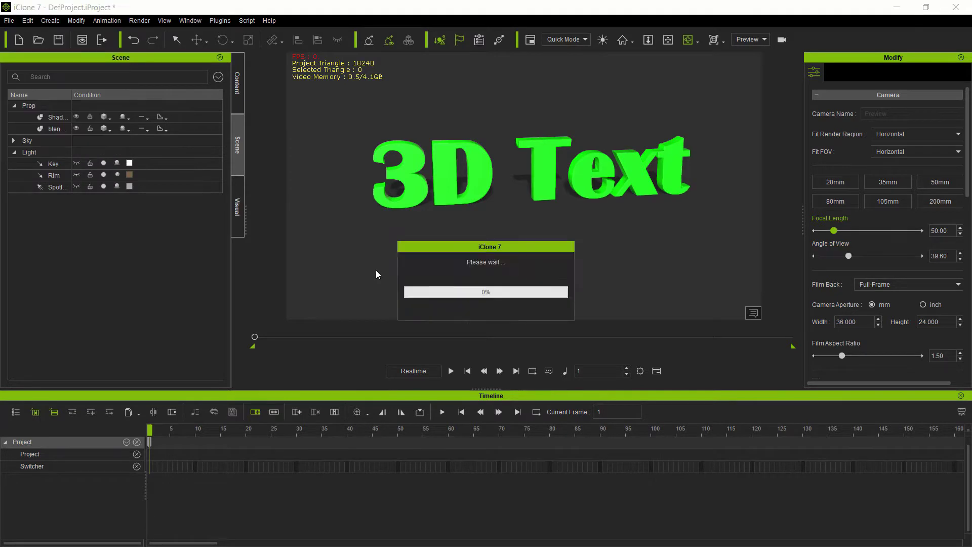
left_click(501, 306)
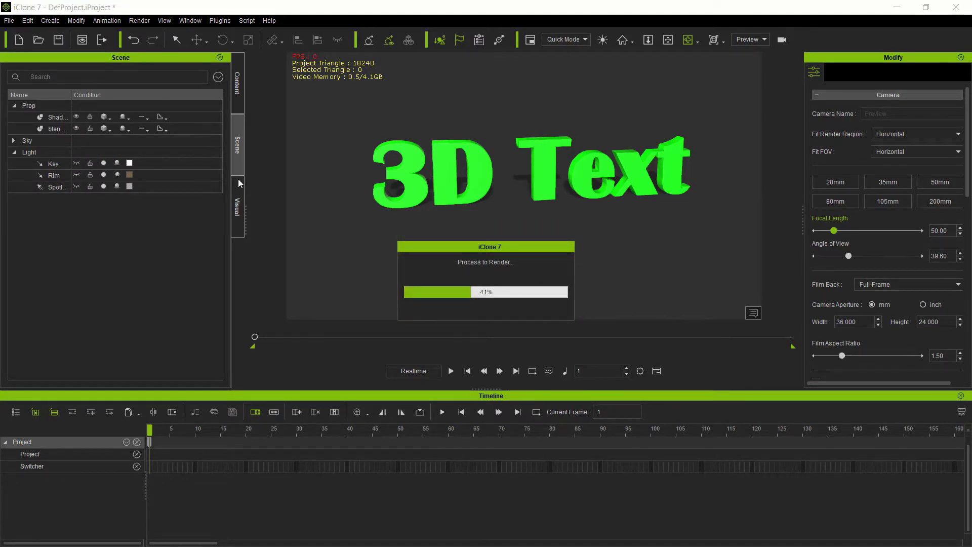
Import '3d text.iProp' from the Models folder into the empty scene.
left_click(9, 20)
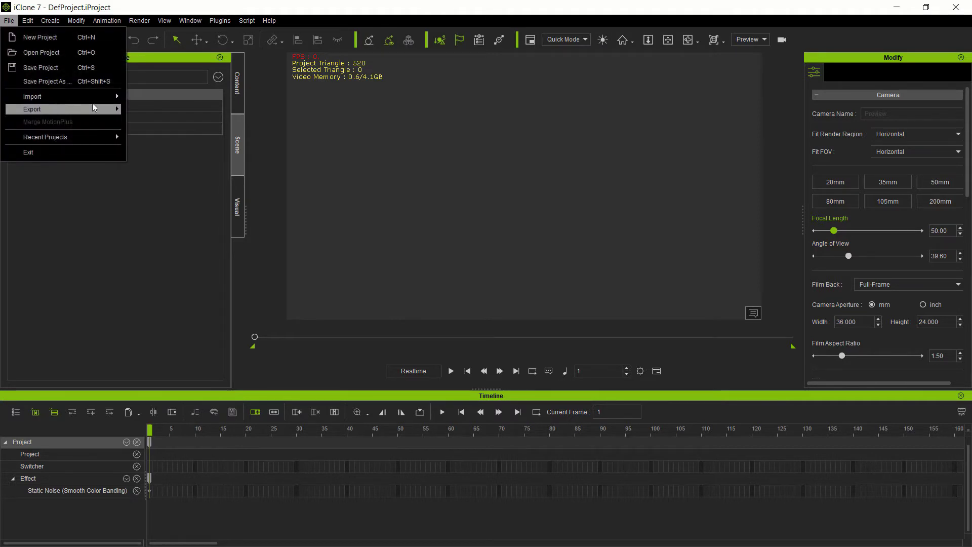
mouse_move(98, 98)
left_click(178, 99)
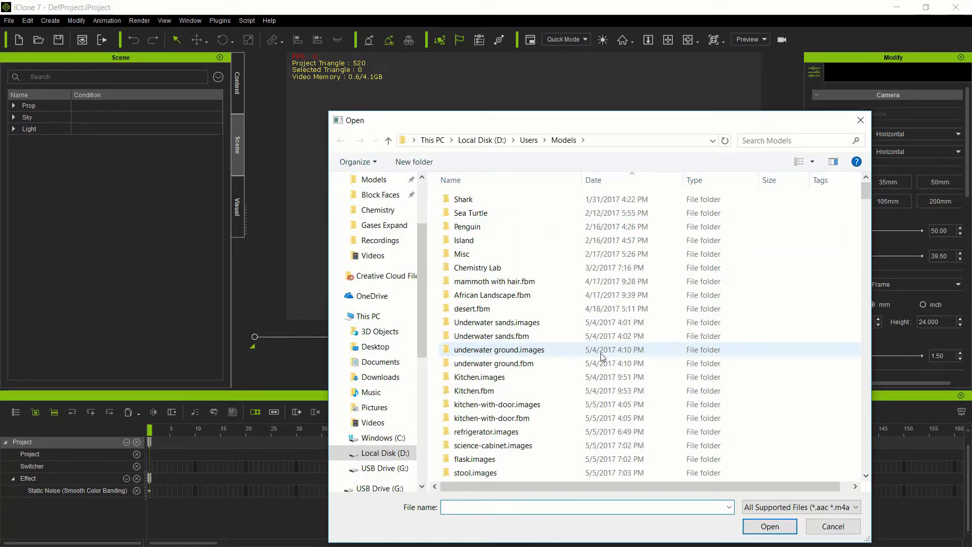
type("3d")
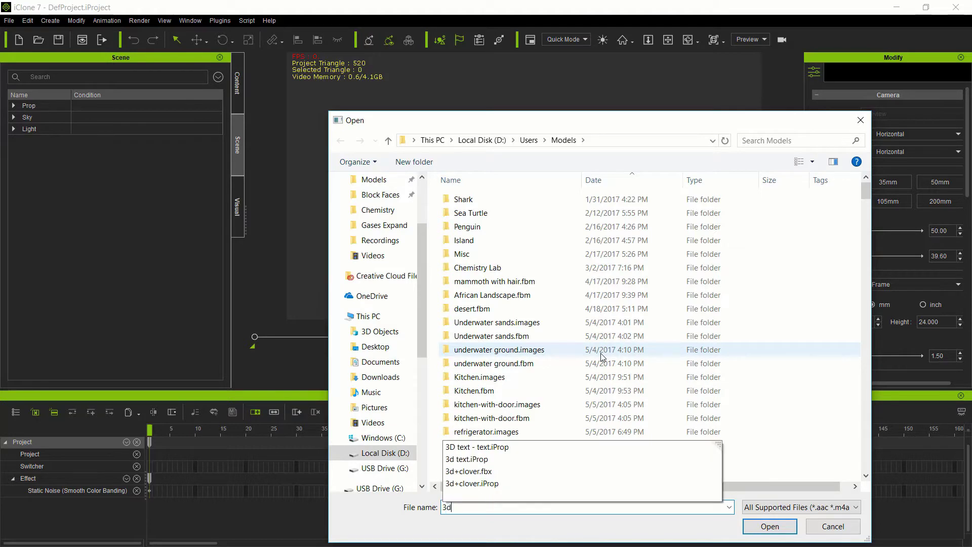
left_click(468, 459)
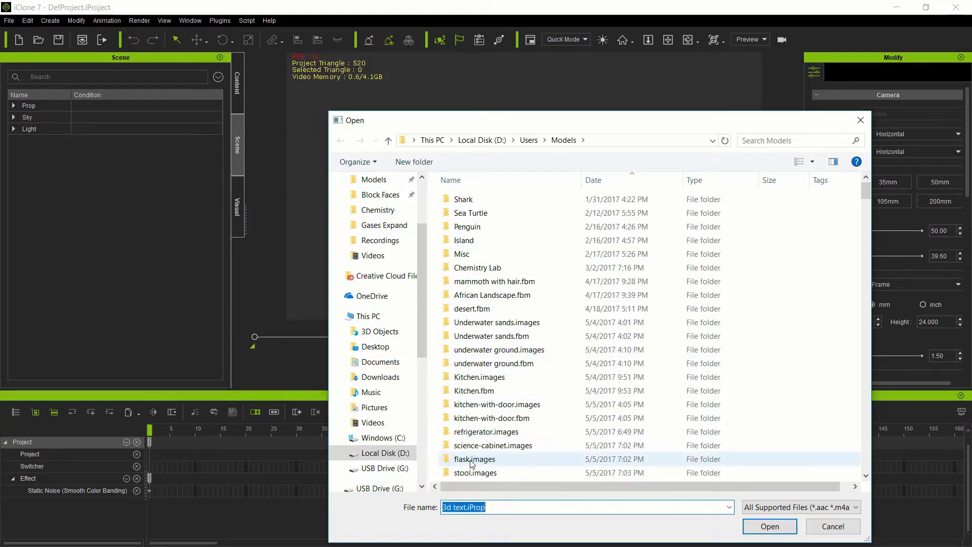
left_click(770, 526)
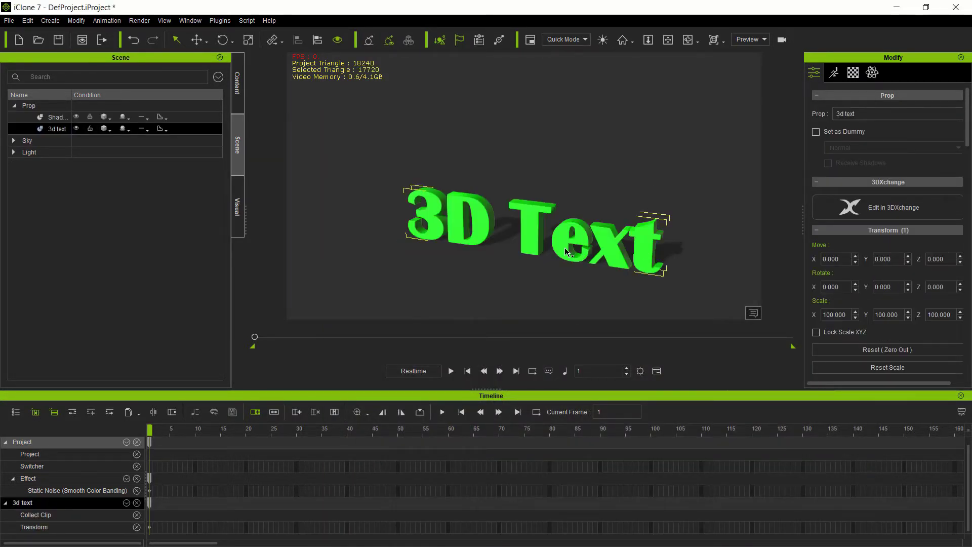
scroll(532, 278, "up", 4)
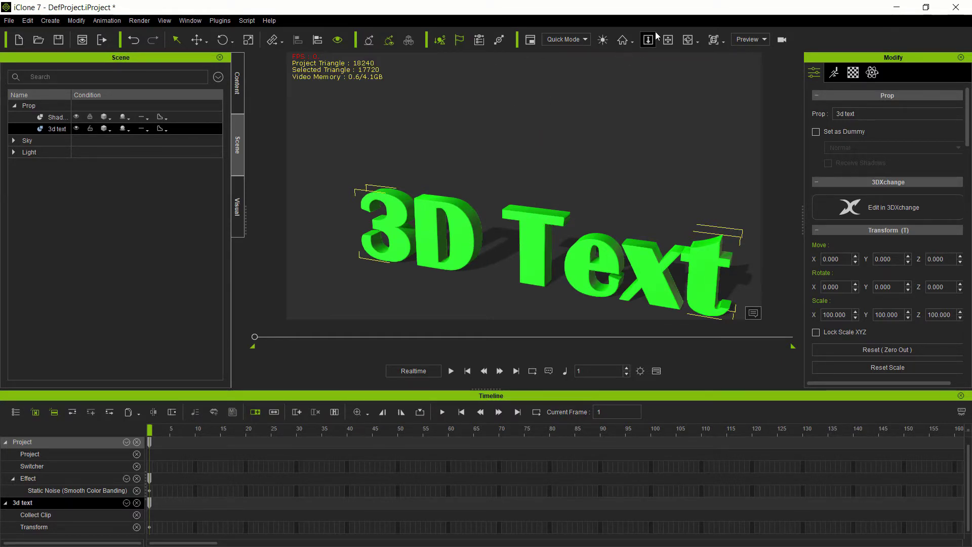
left_click(667, 39)
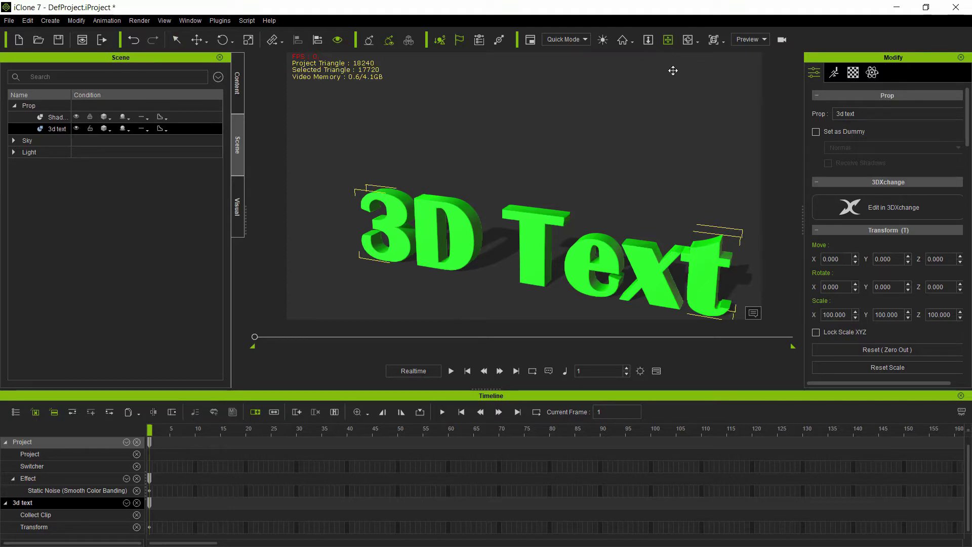
left_click_drag(615, 201, 614, 201)
middle_click_drag(614, 112, 610, 132)
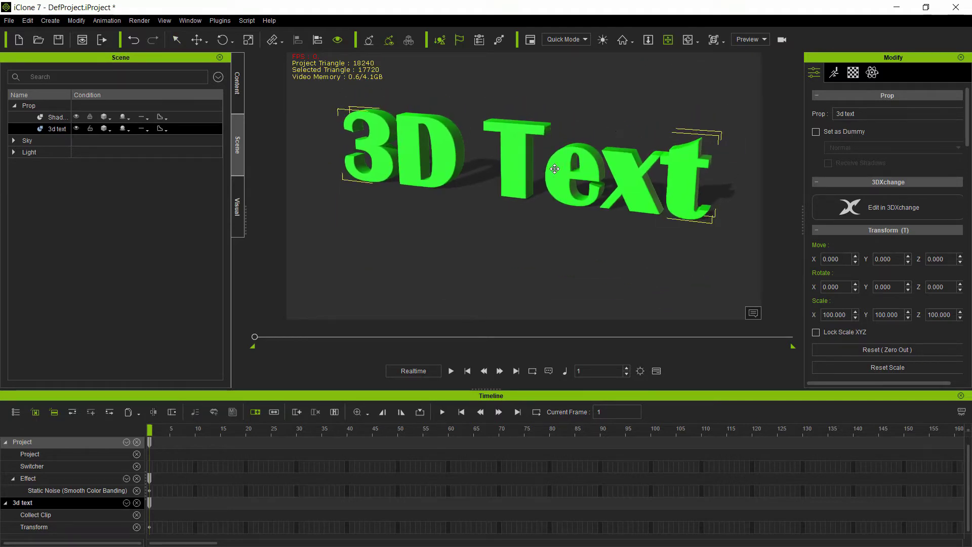
scroll(534, 157, "up", 5)
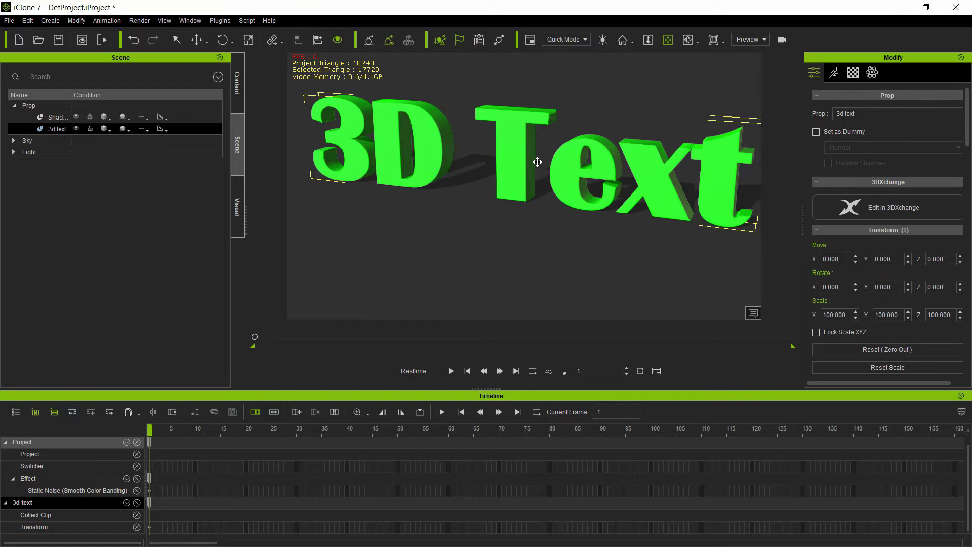